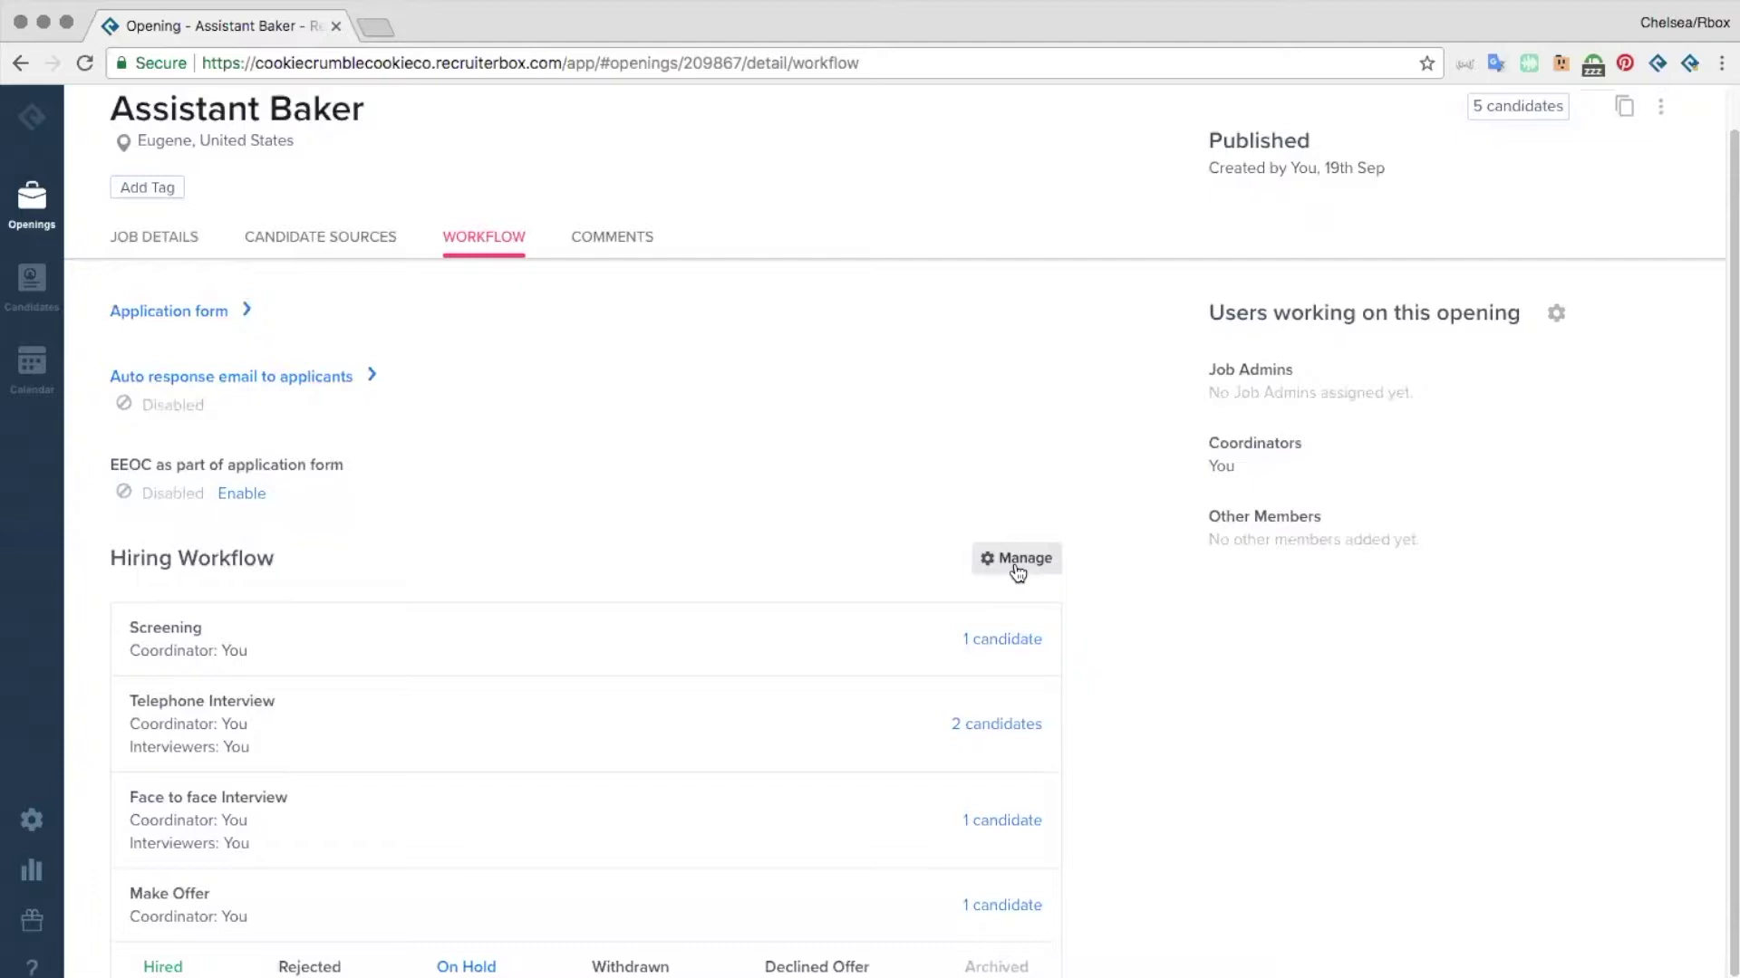
Open the hiring workflow management page for the Assistant Baker opening
click(1015, 560)
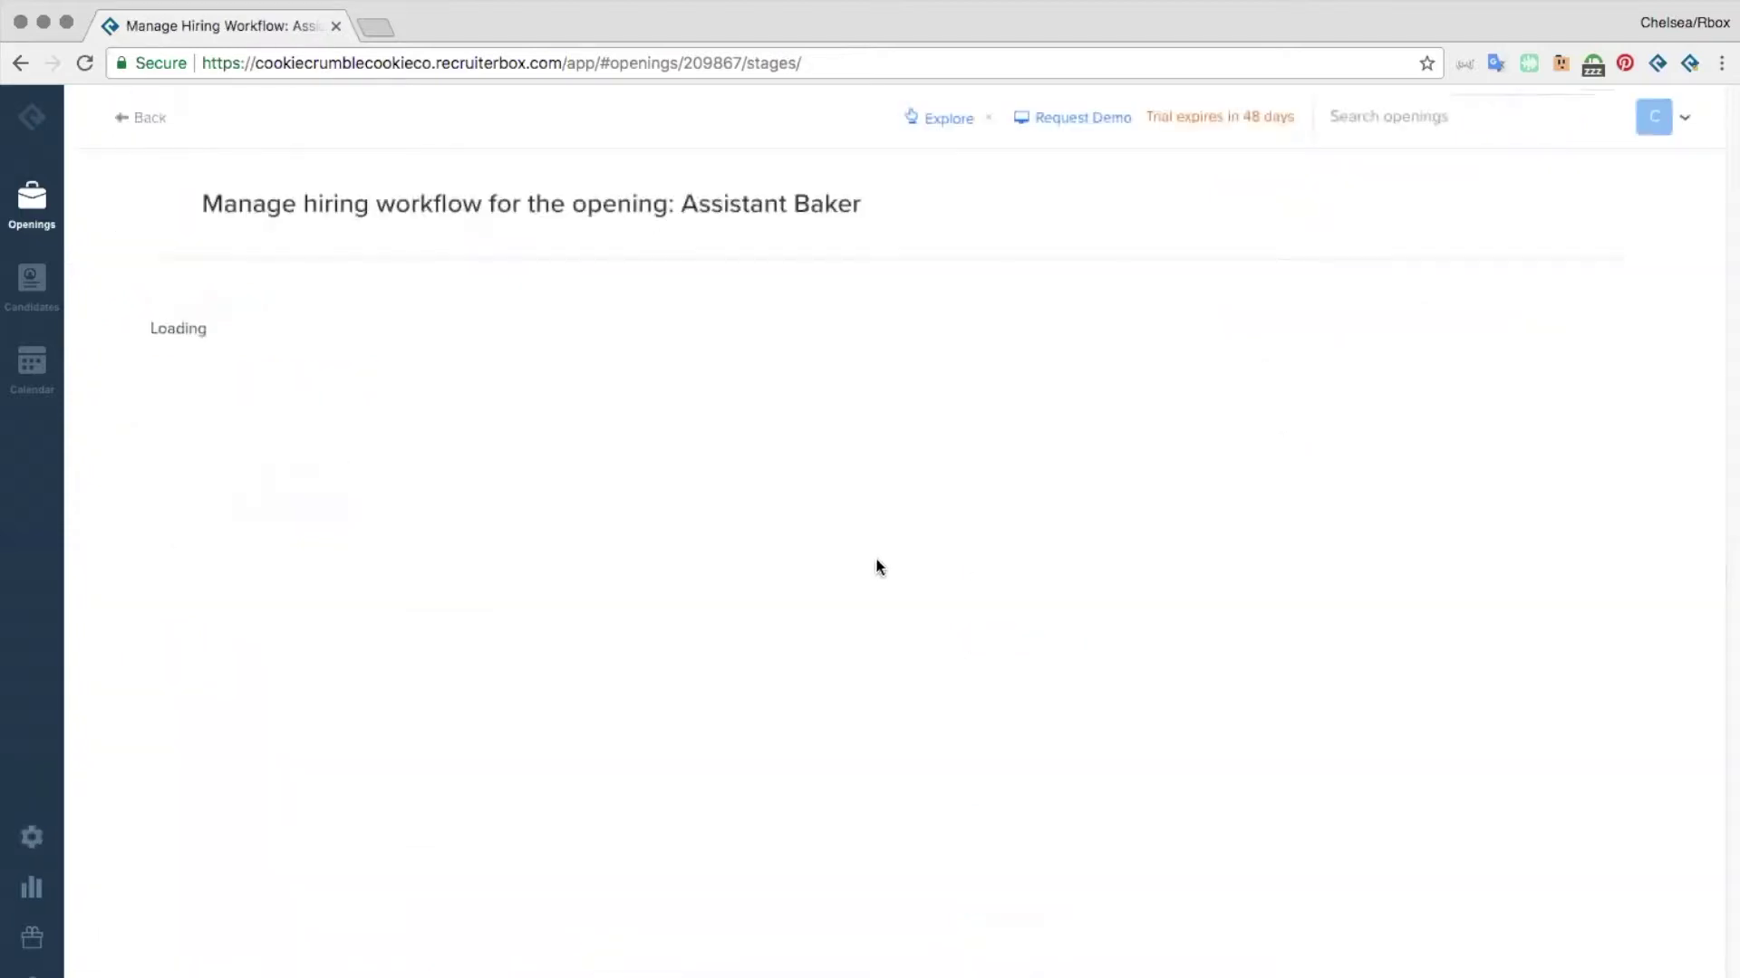
scroll(761, 512, down, 2)
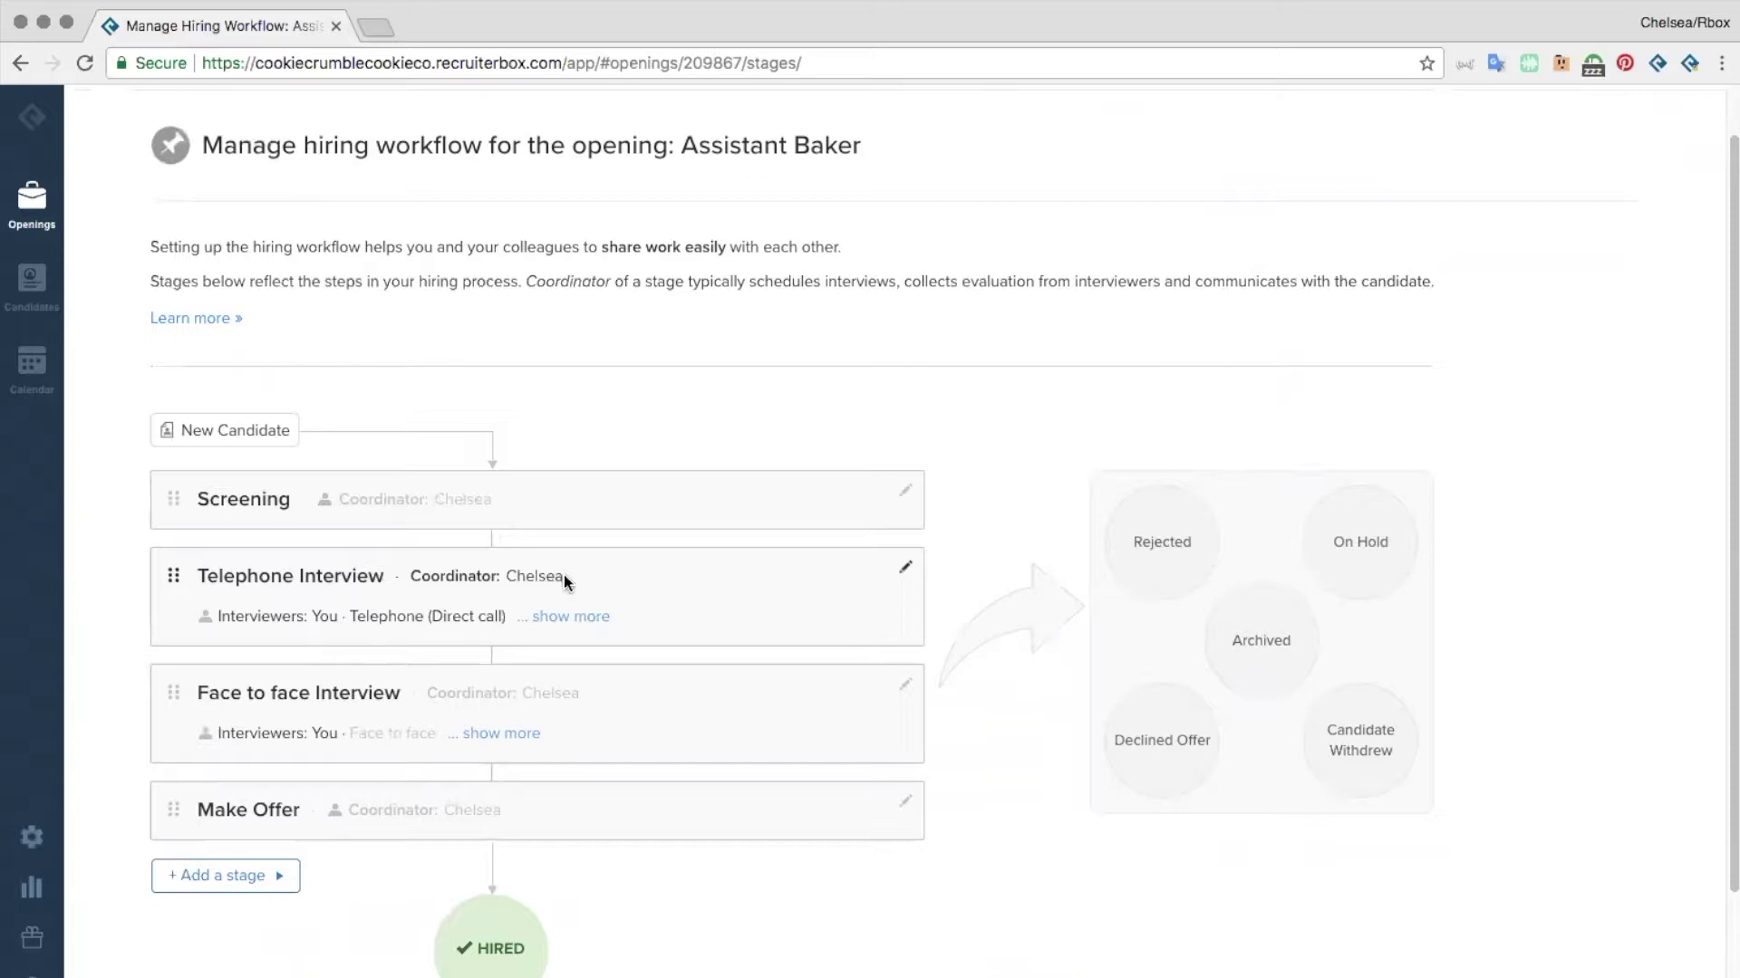
scroll(564, 576, down, 2)
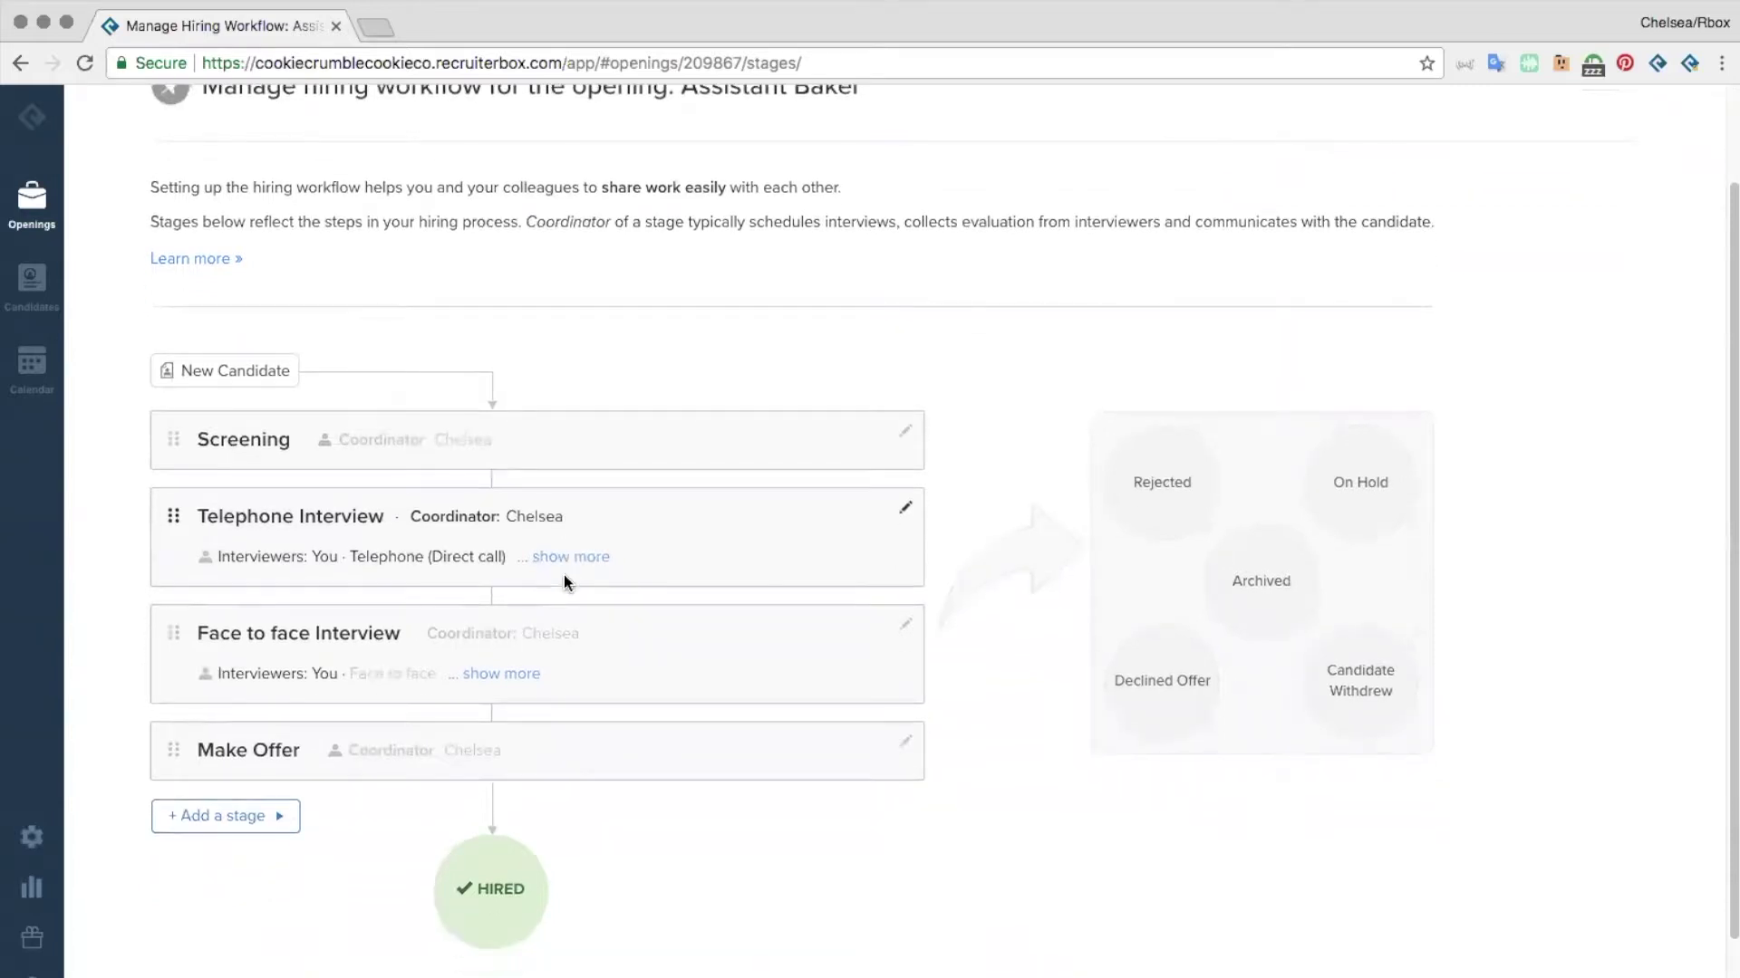
Add a plain stage named "Check References" after Make Offer in the hiring workflow and save it
click(228, 818)
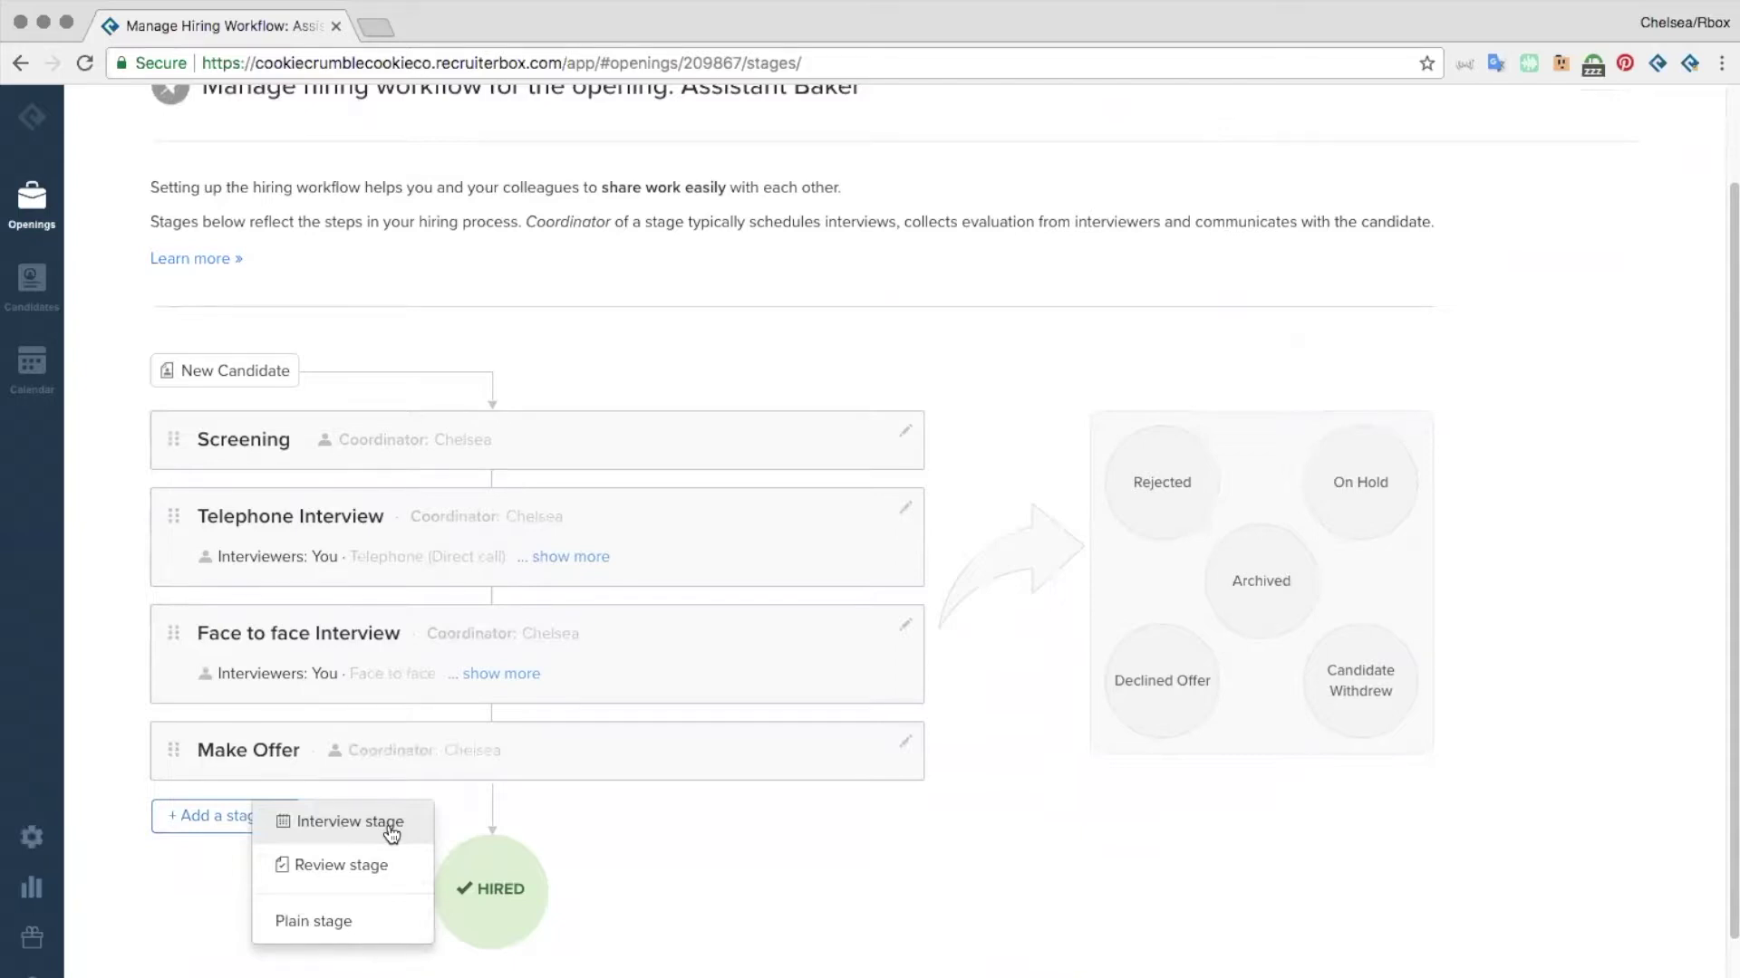
click(362, 940)
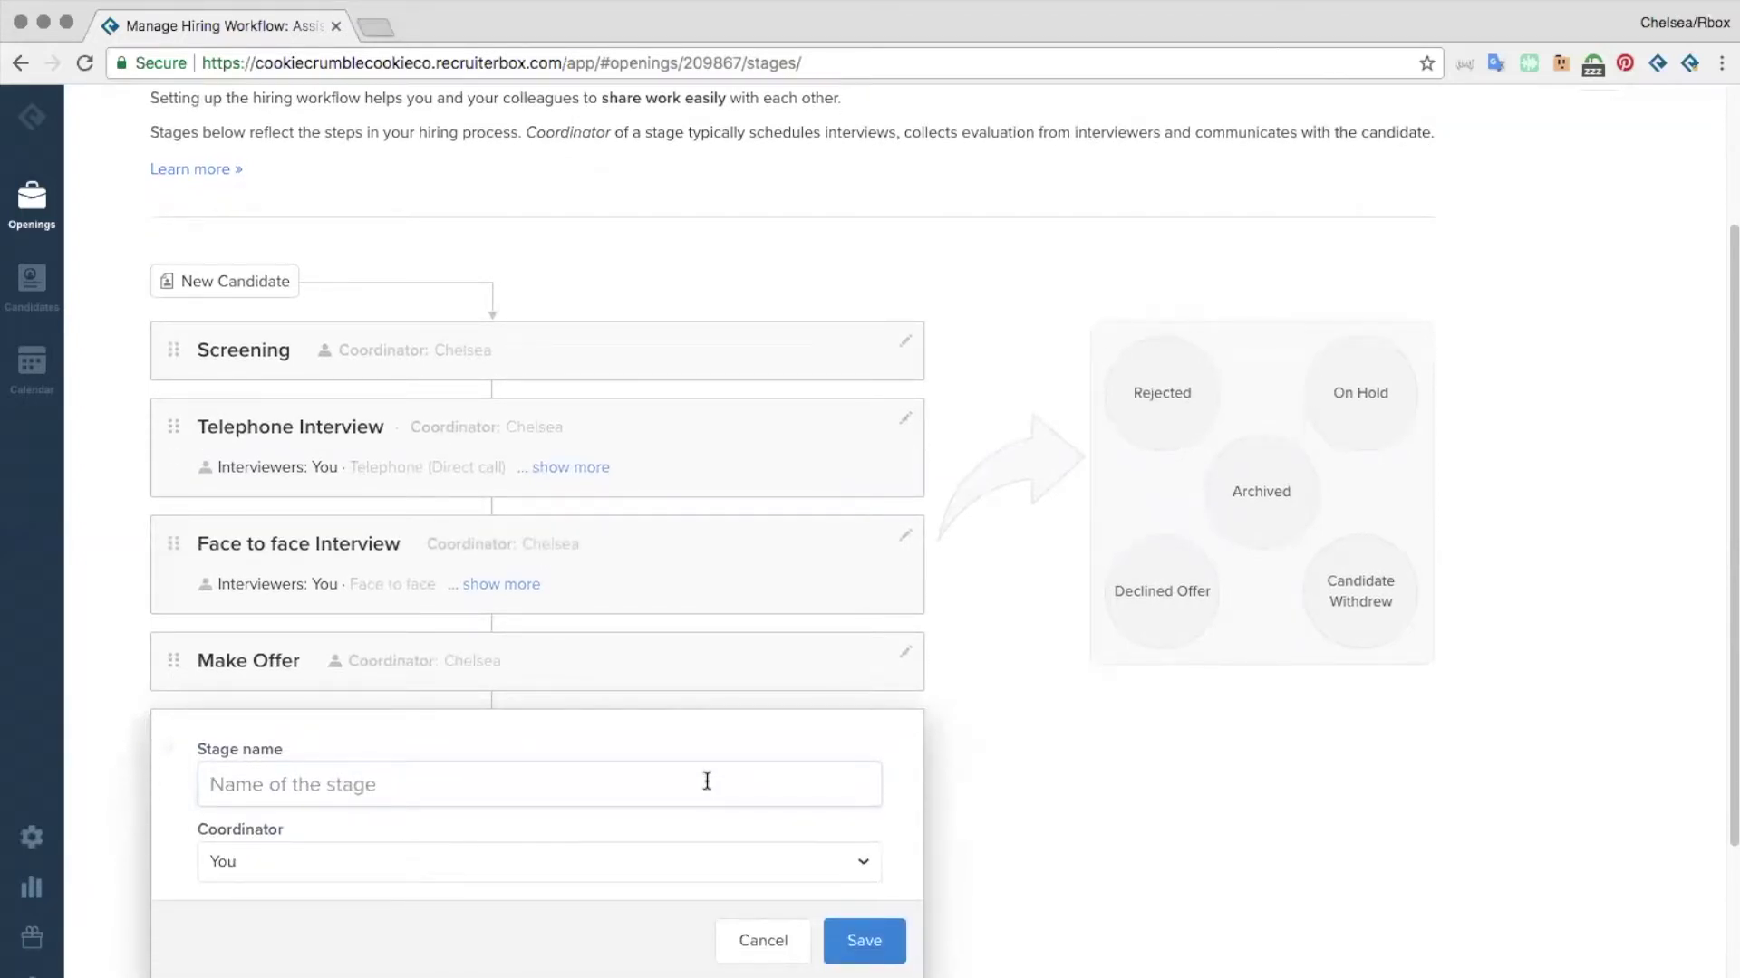
text(Check References)
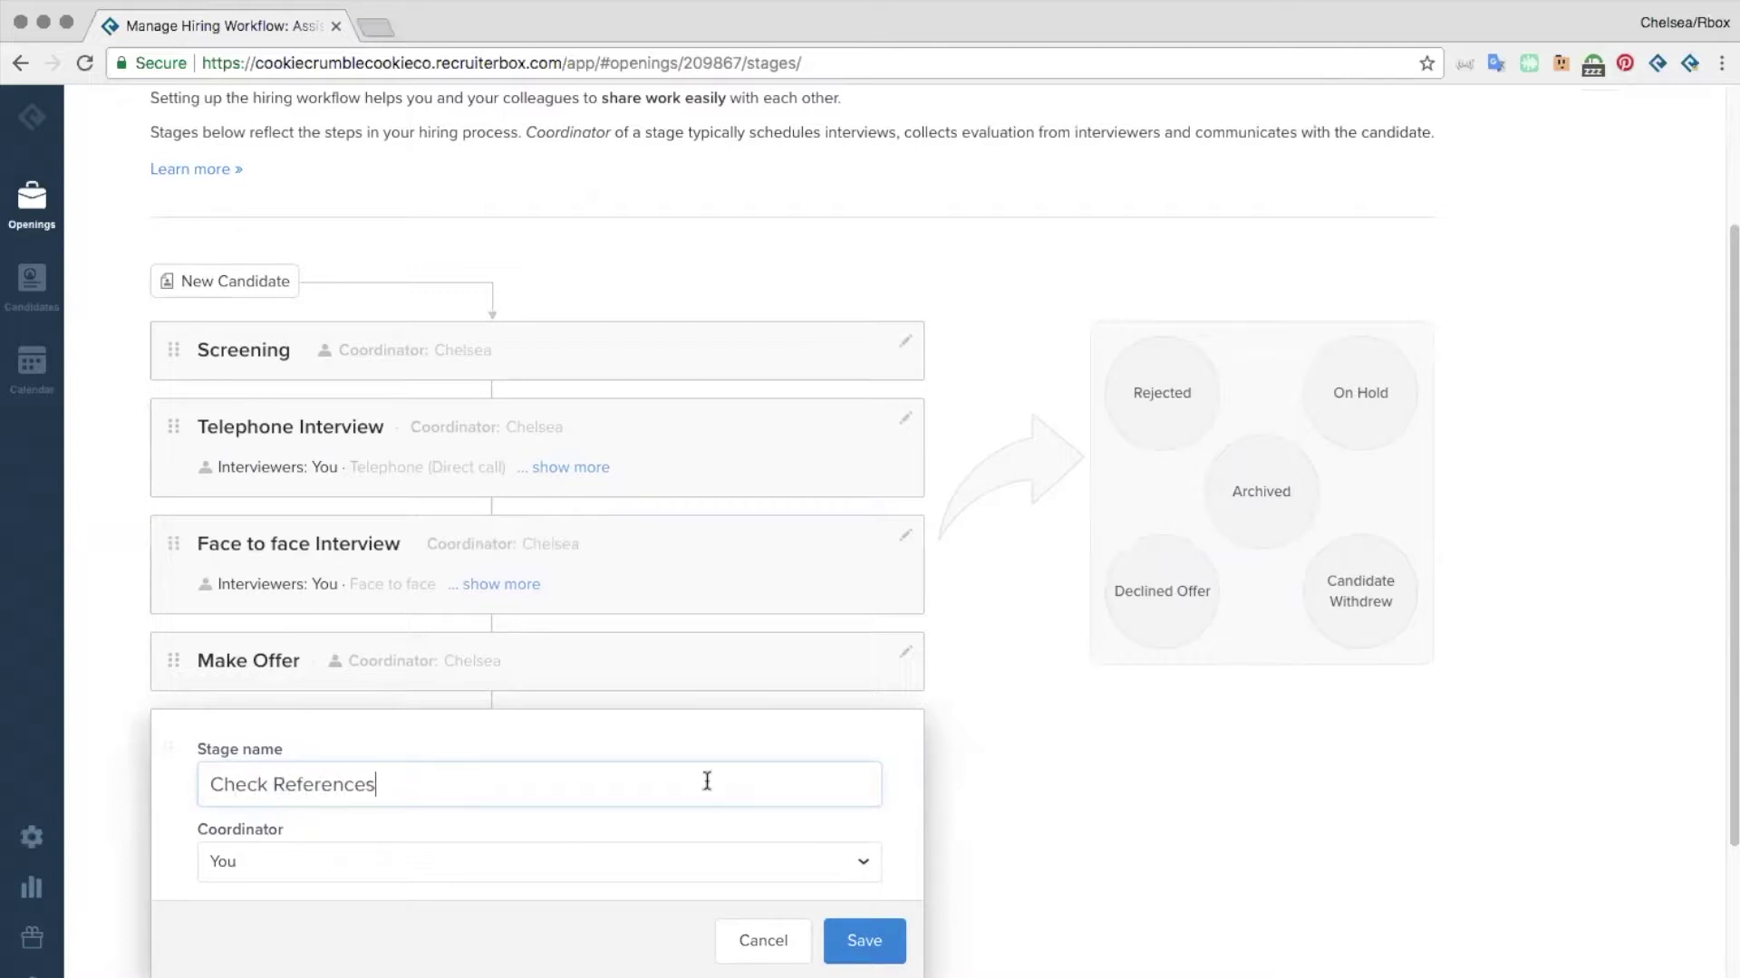
click(663, 852)
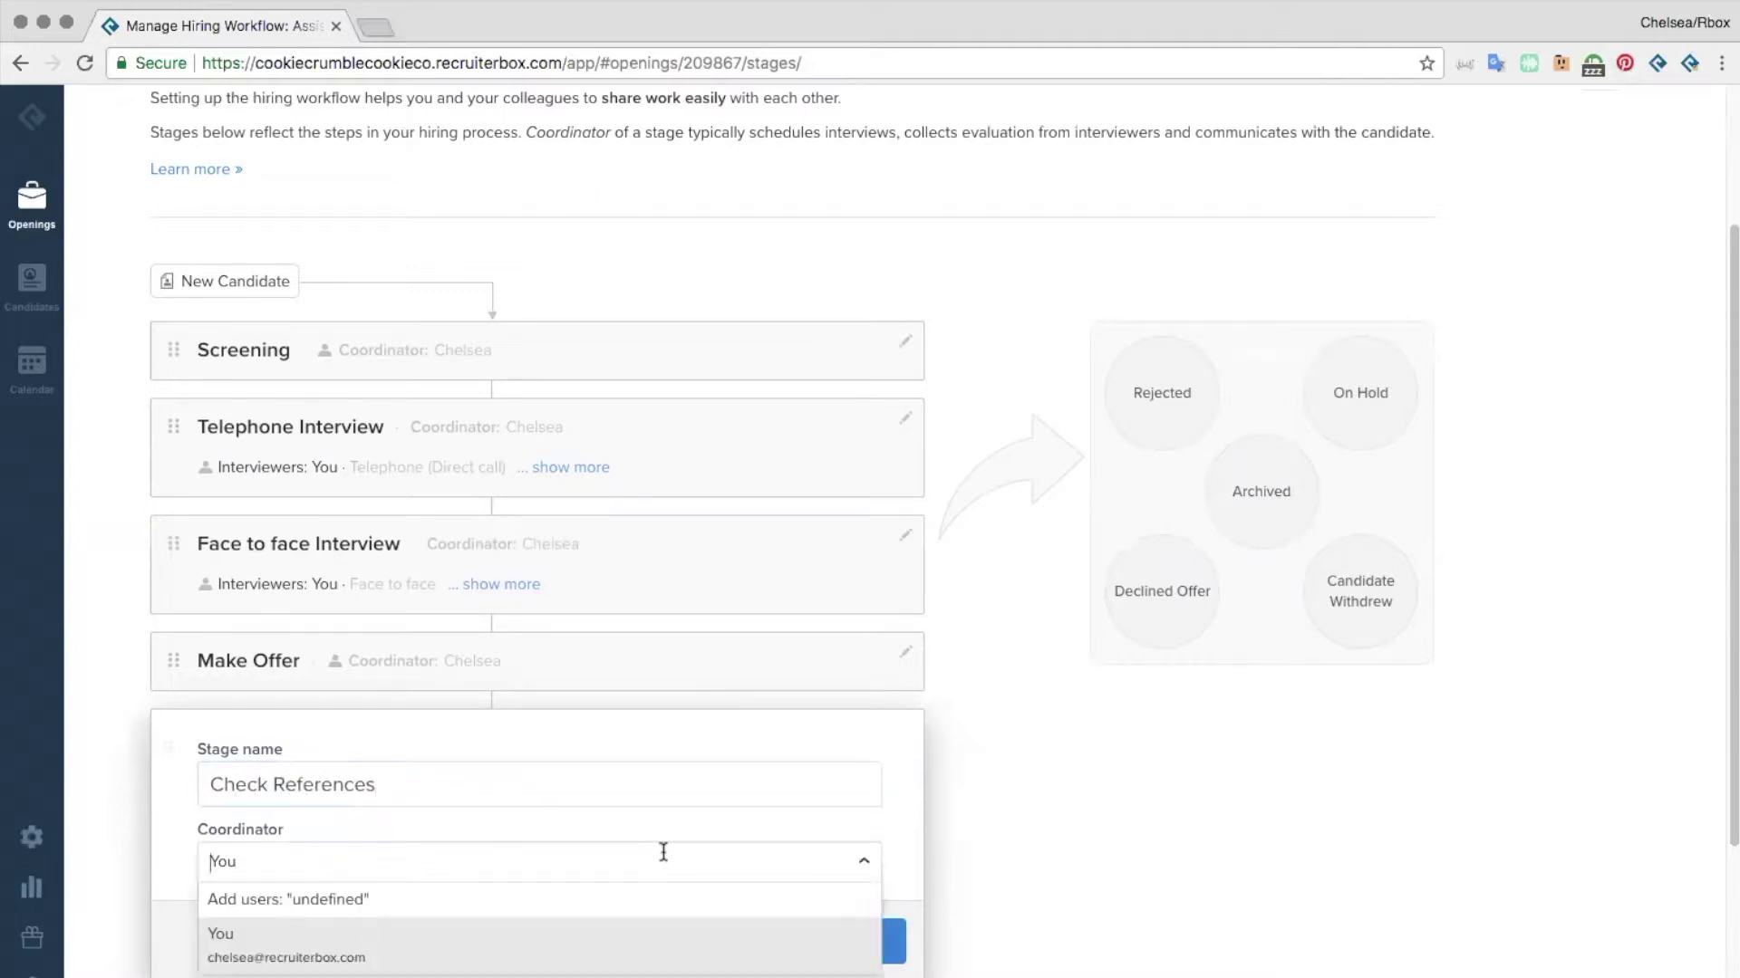
click(708, 828)
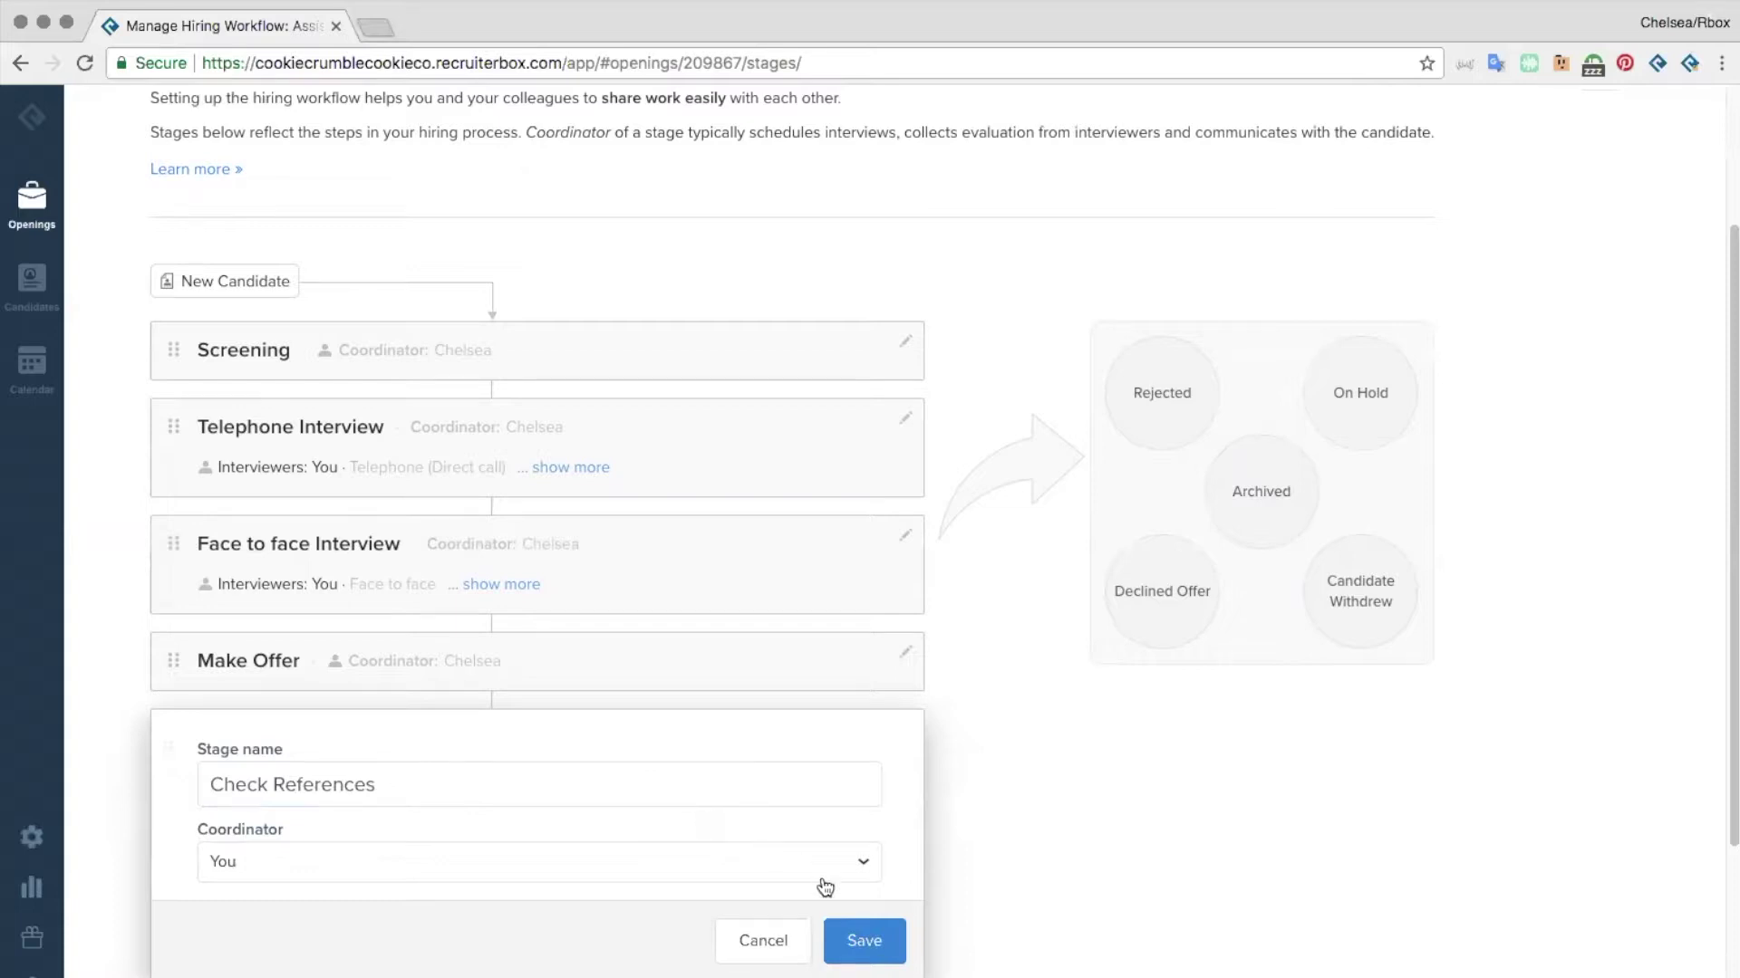
click(846, 938)
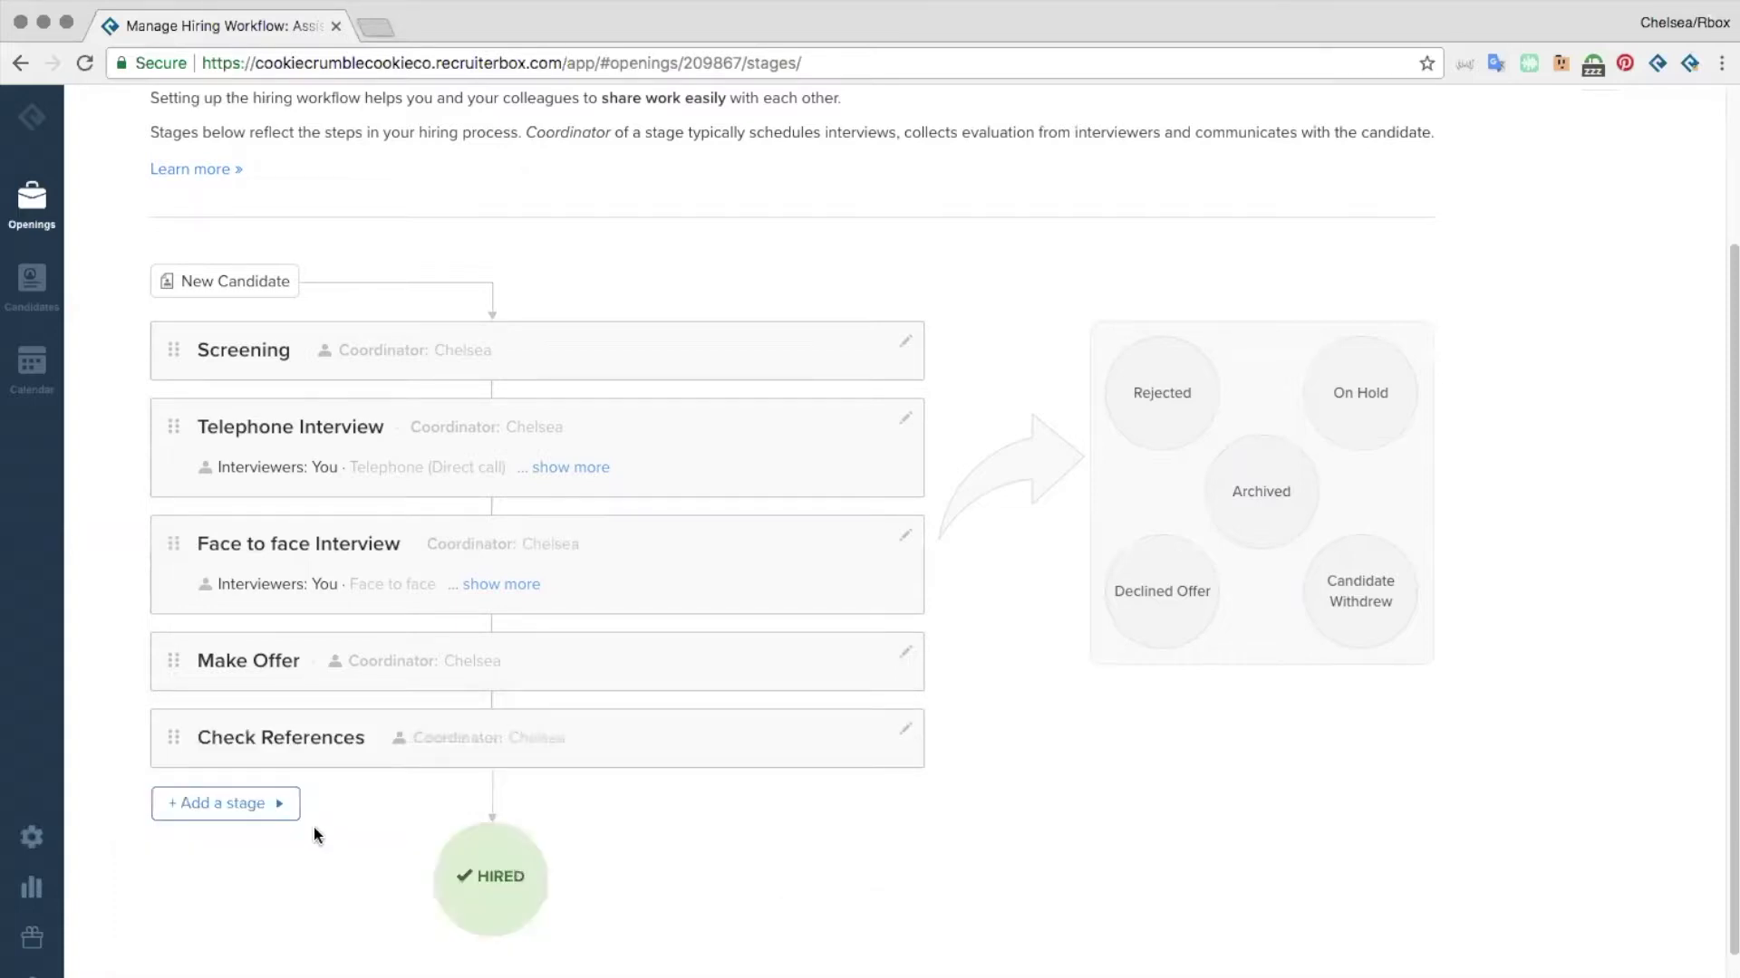
Draft a review stage named "Review Homework" after Check References and discard it
click(271, 803)
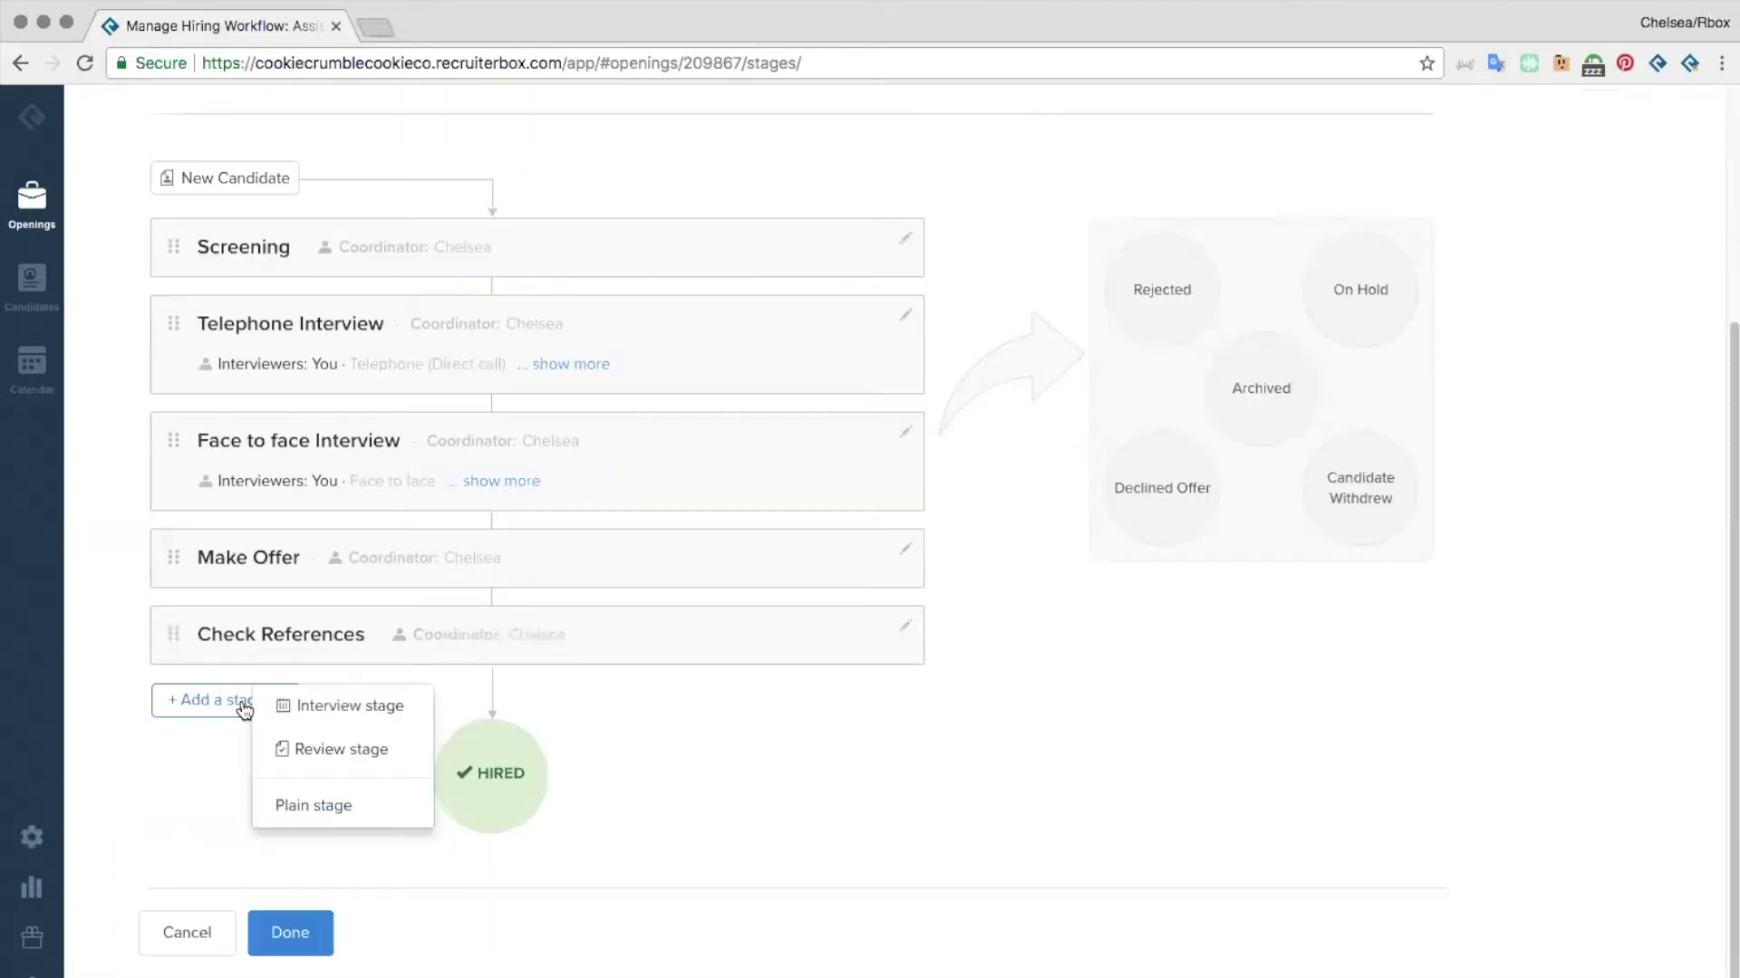
click(302, 752)
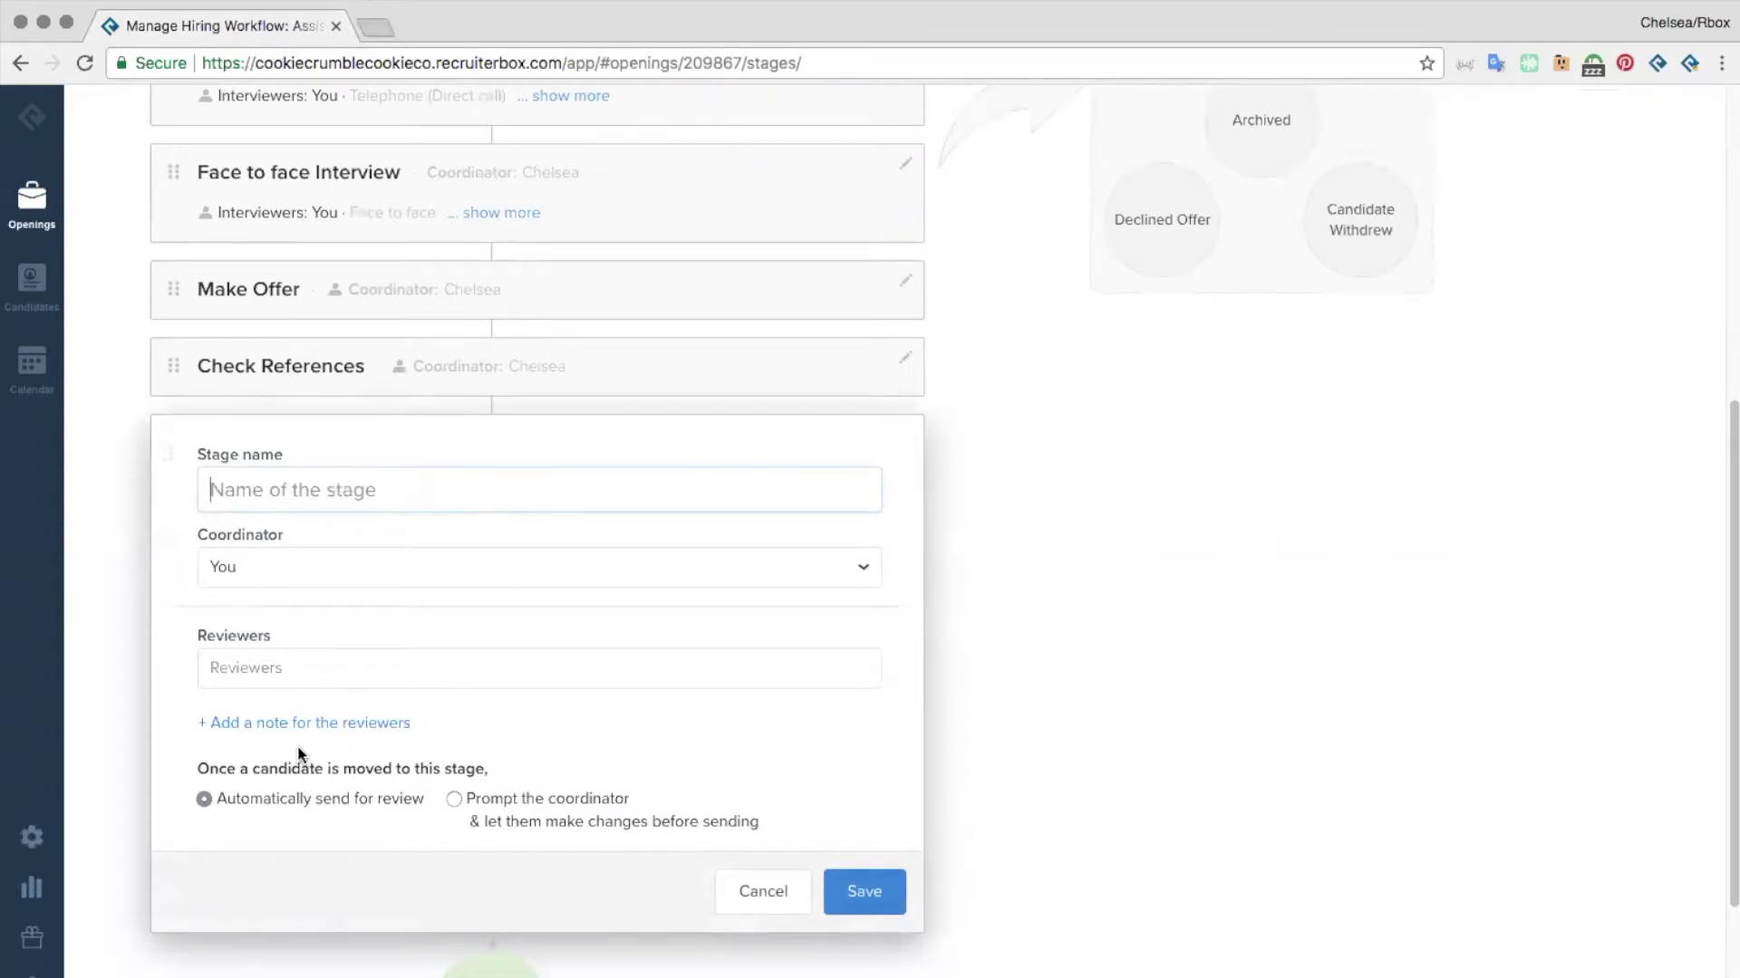
text(Review )
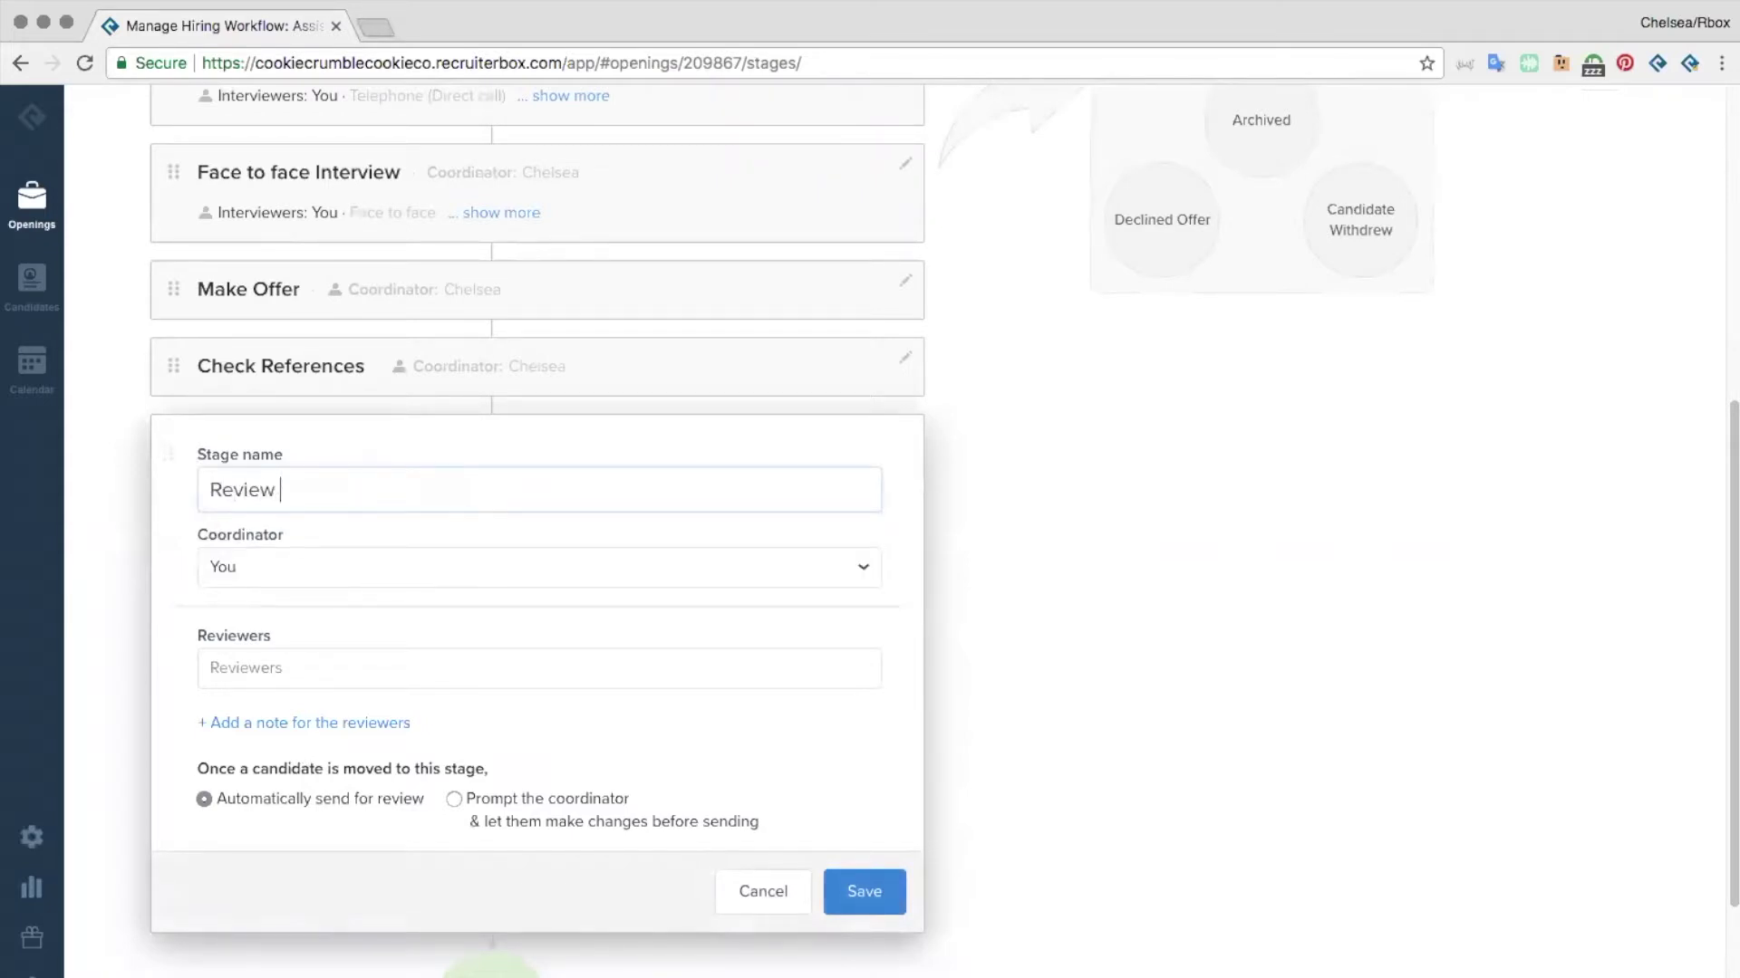
text(Homework)
click(720, 890)
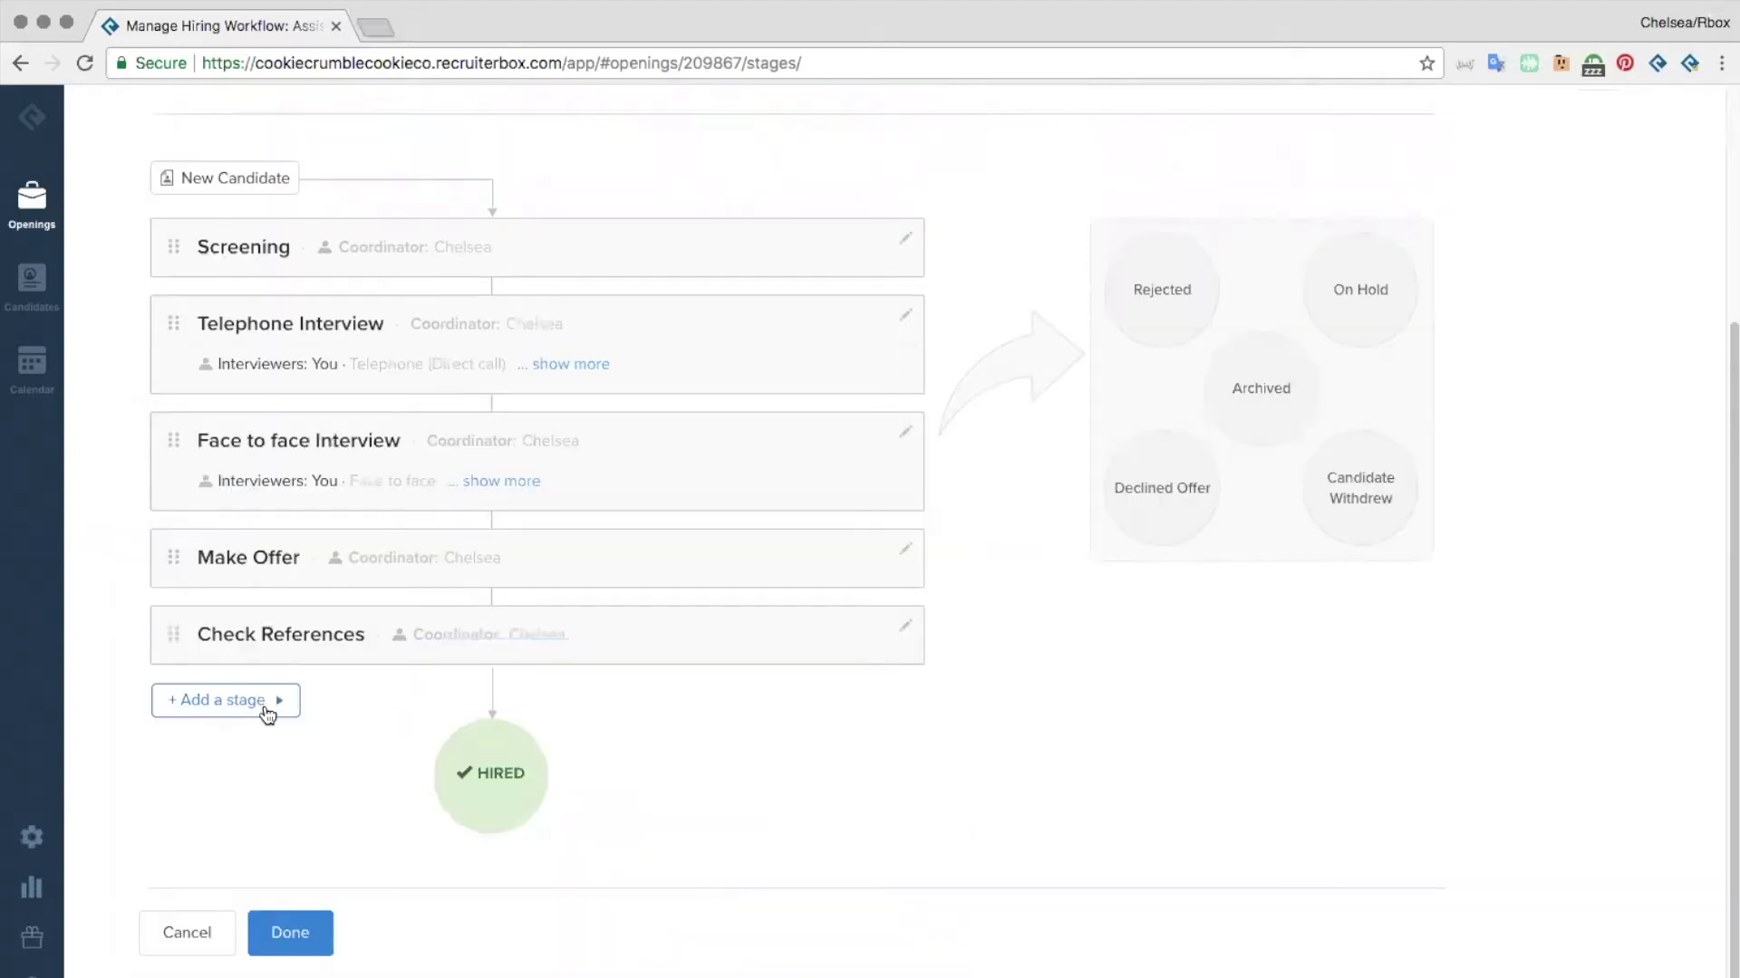
Start a new interview stage after Check References and look through its coordinator and interview preset fields
click(269, 714)
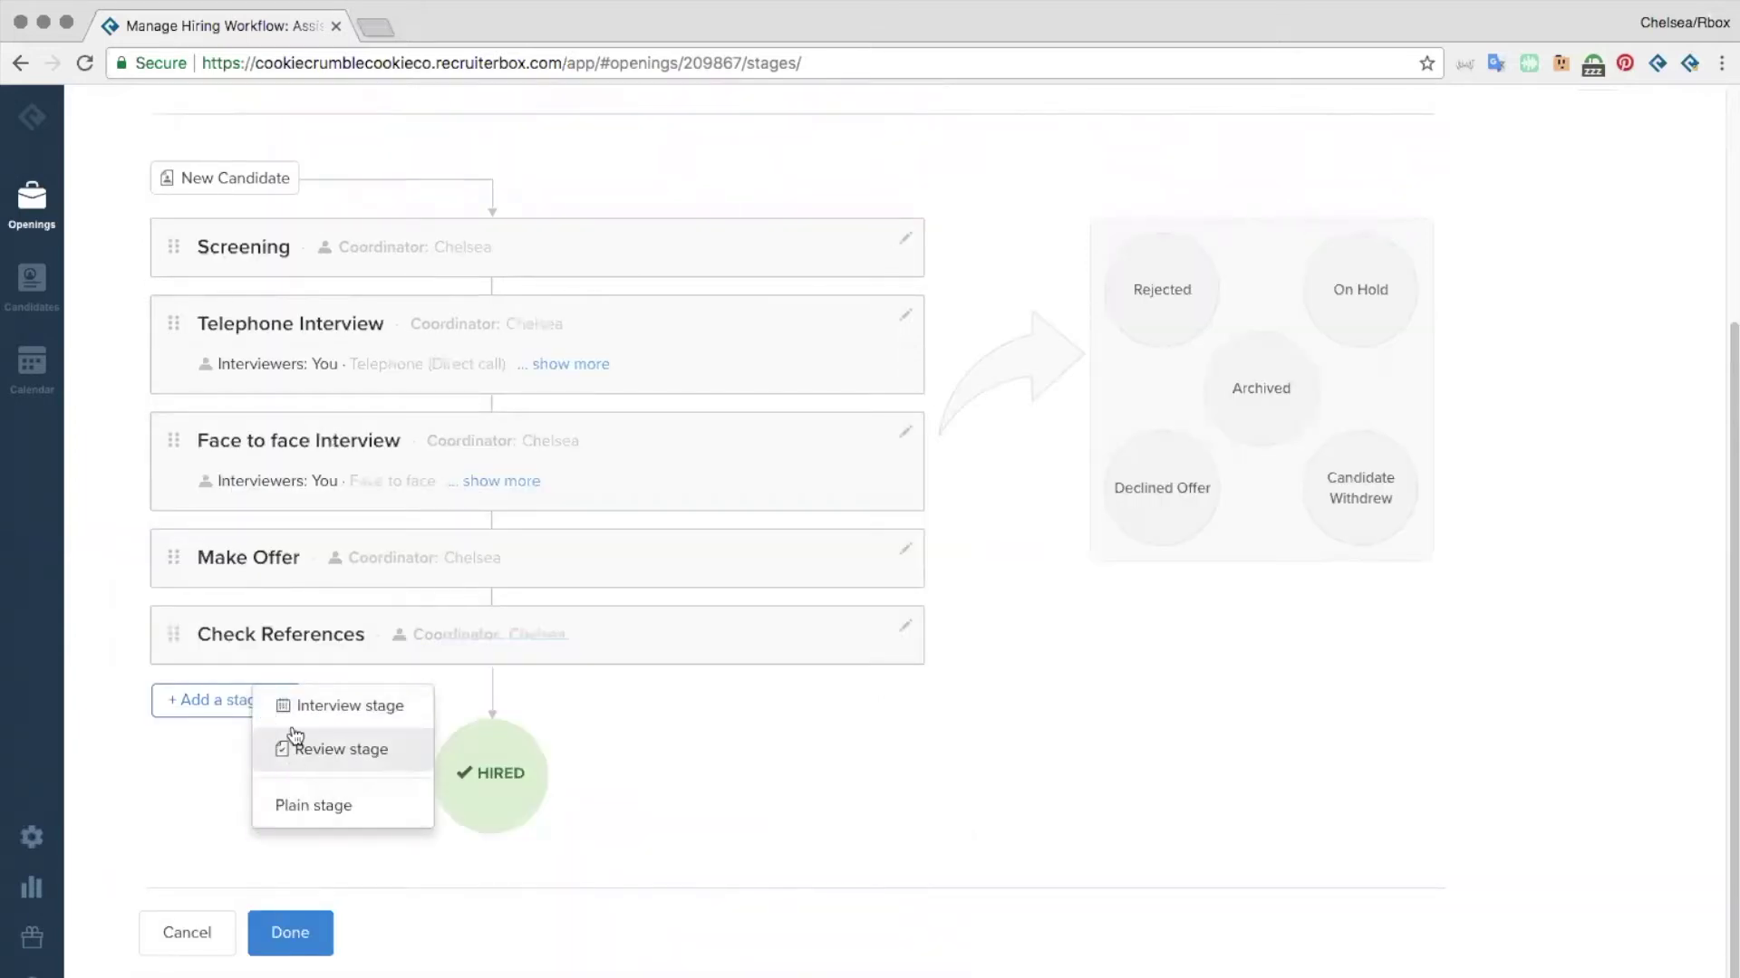
click(294, 715)
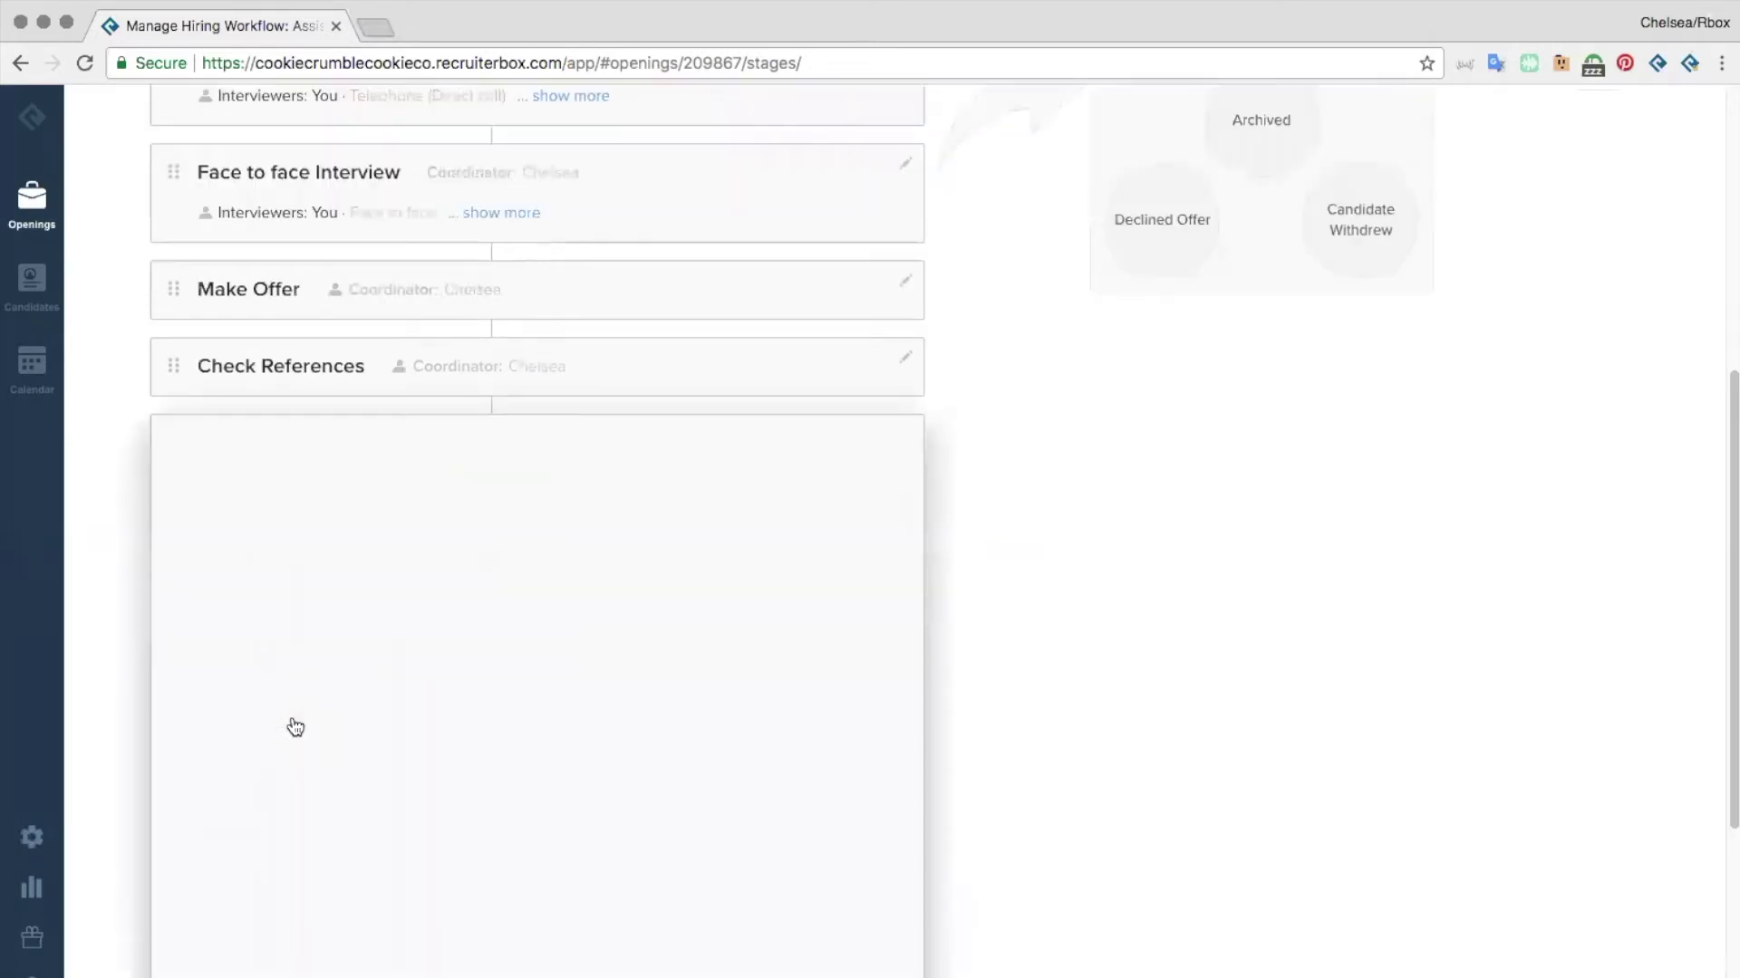
scroll(96, 732, down, 1)
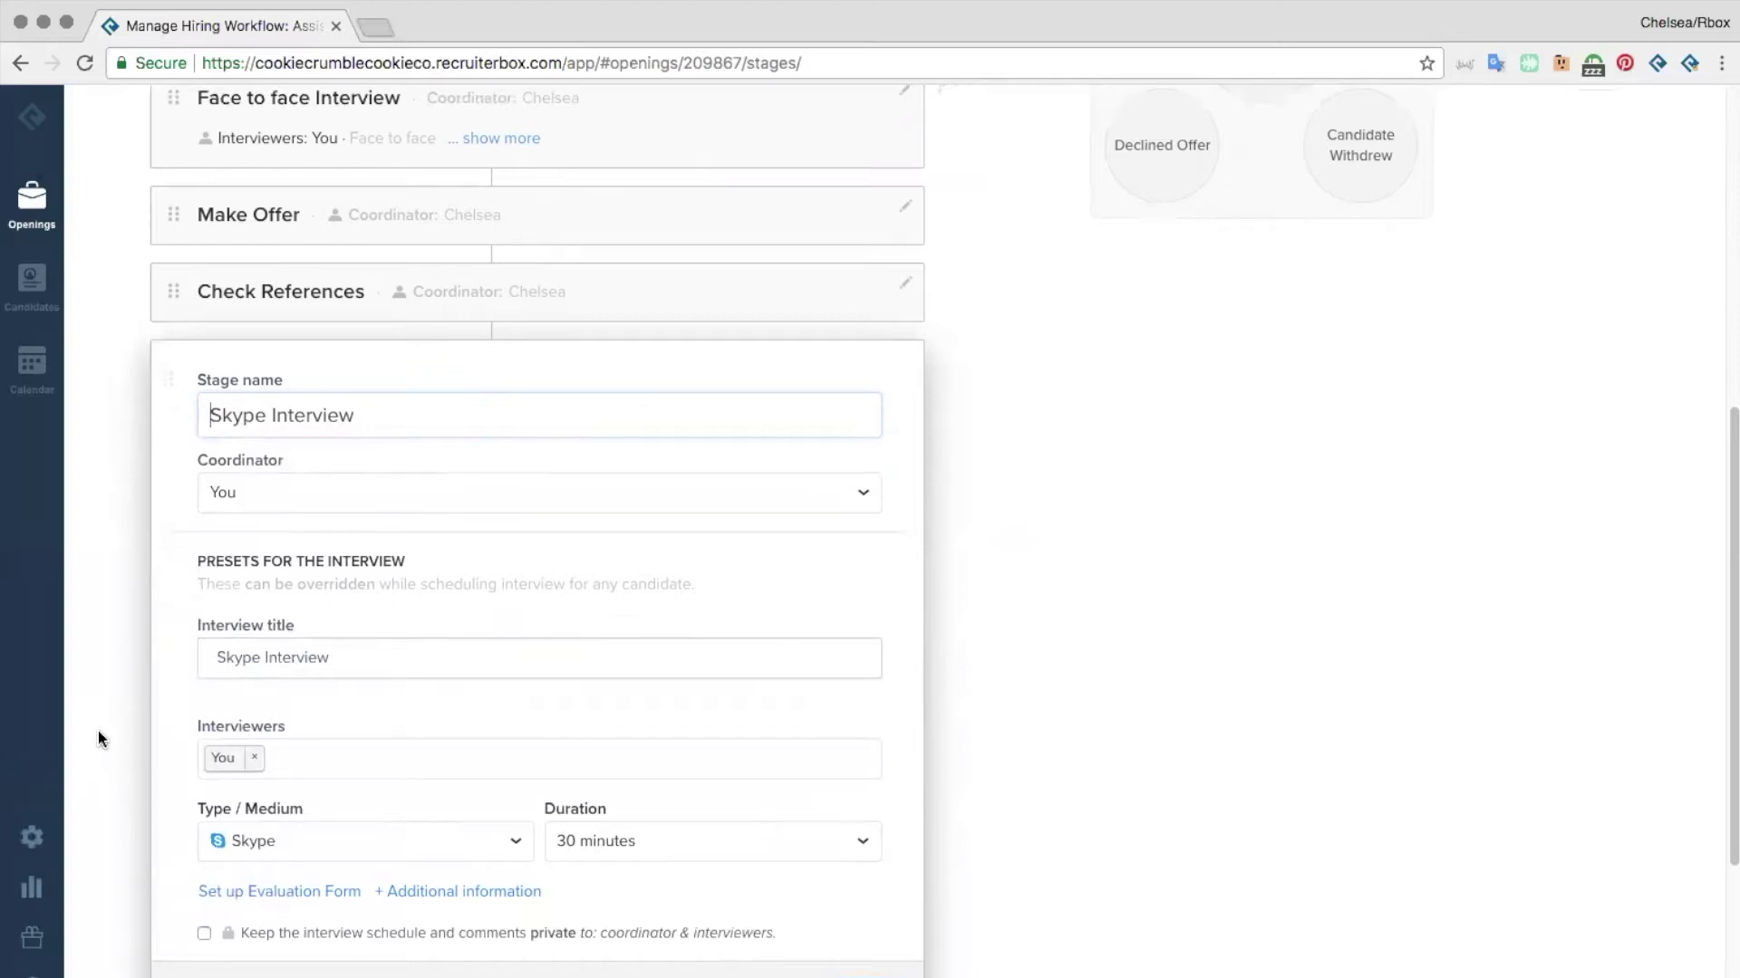
click(216, 414)
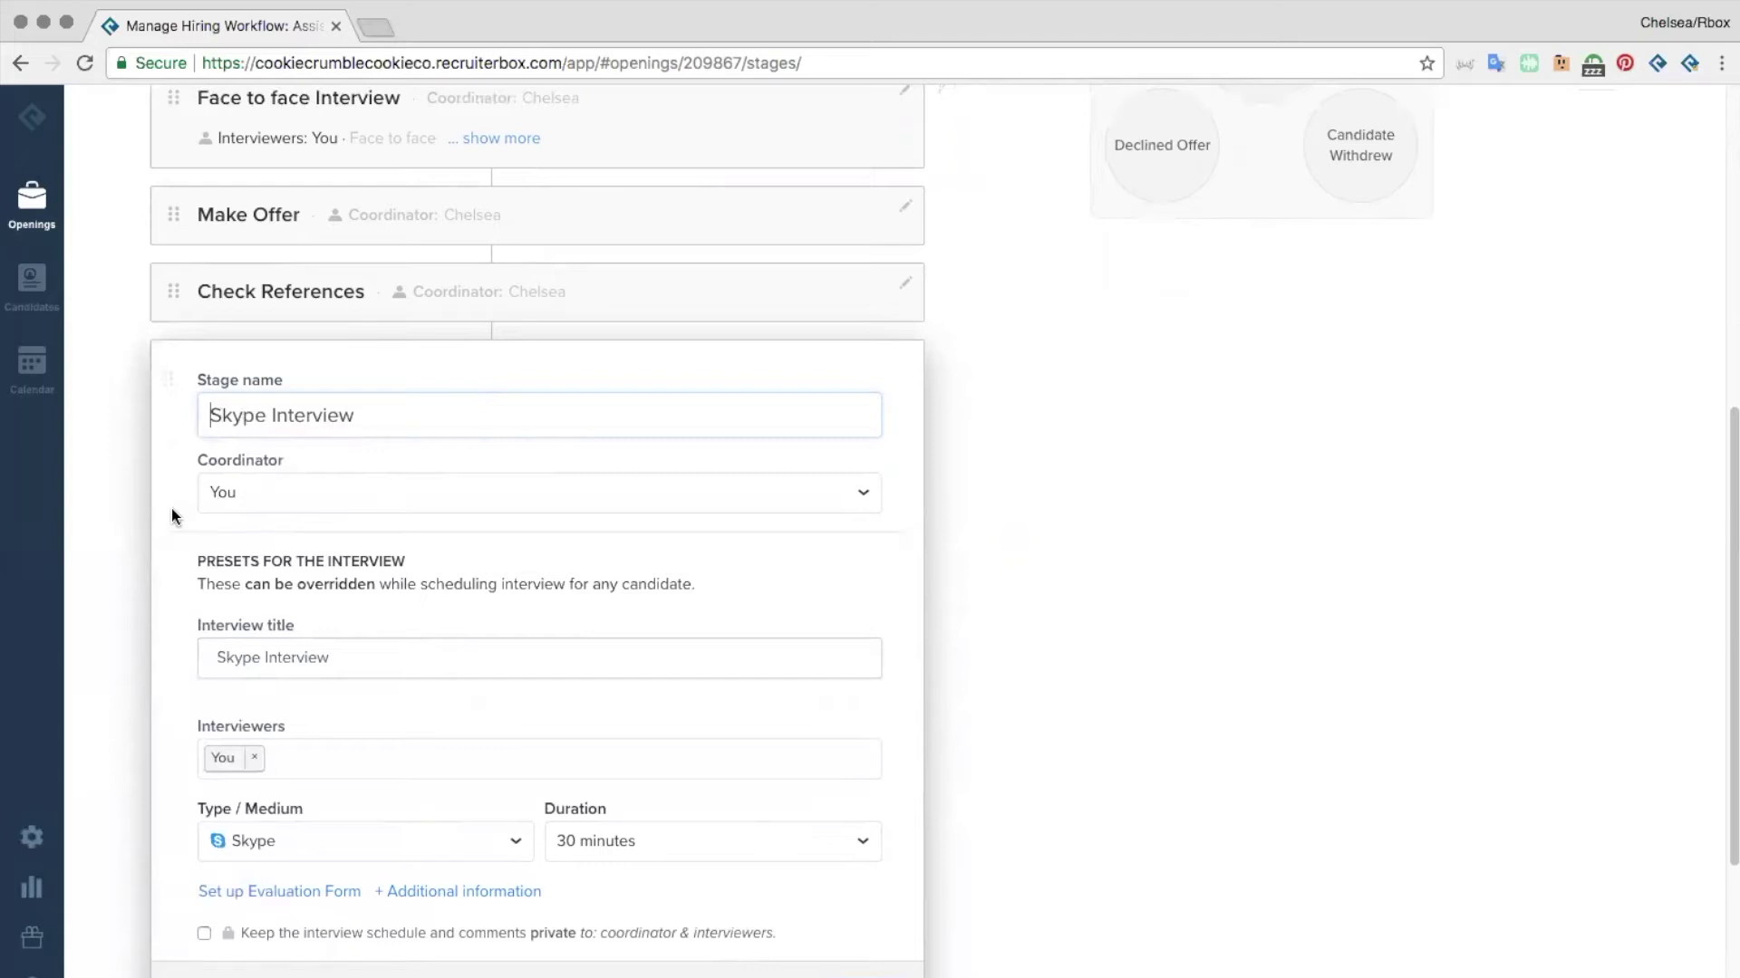
scroll(188, 693, down, 2)
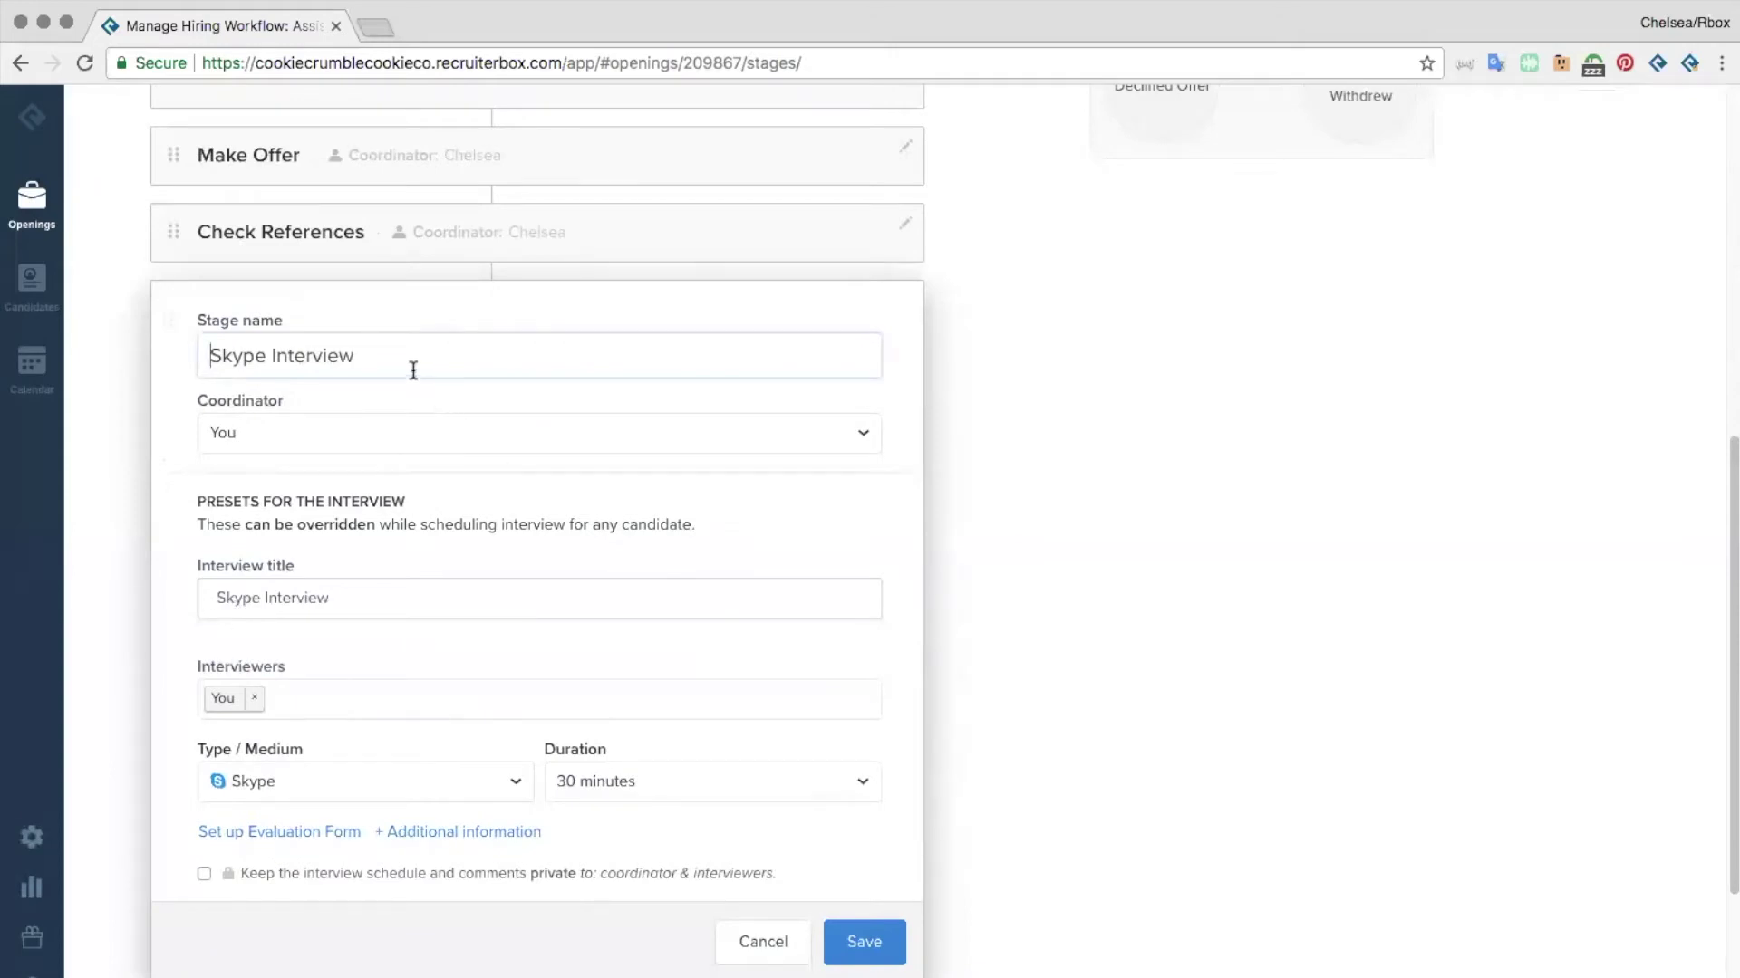
scroll(349, 612, down, 2)
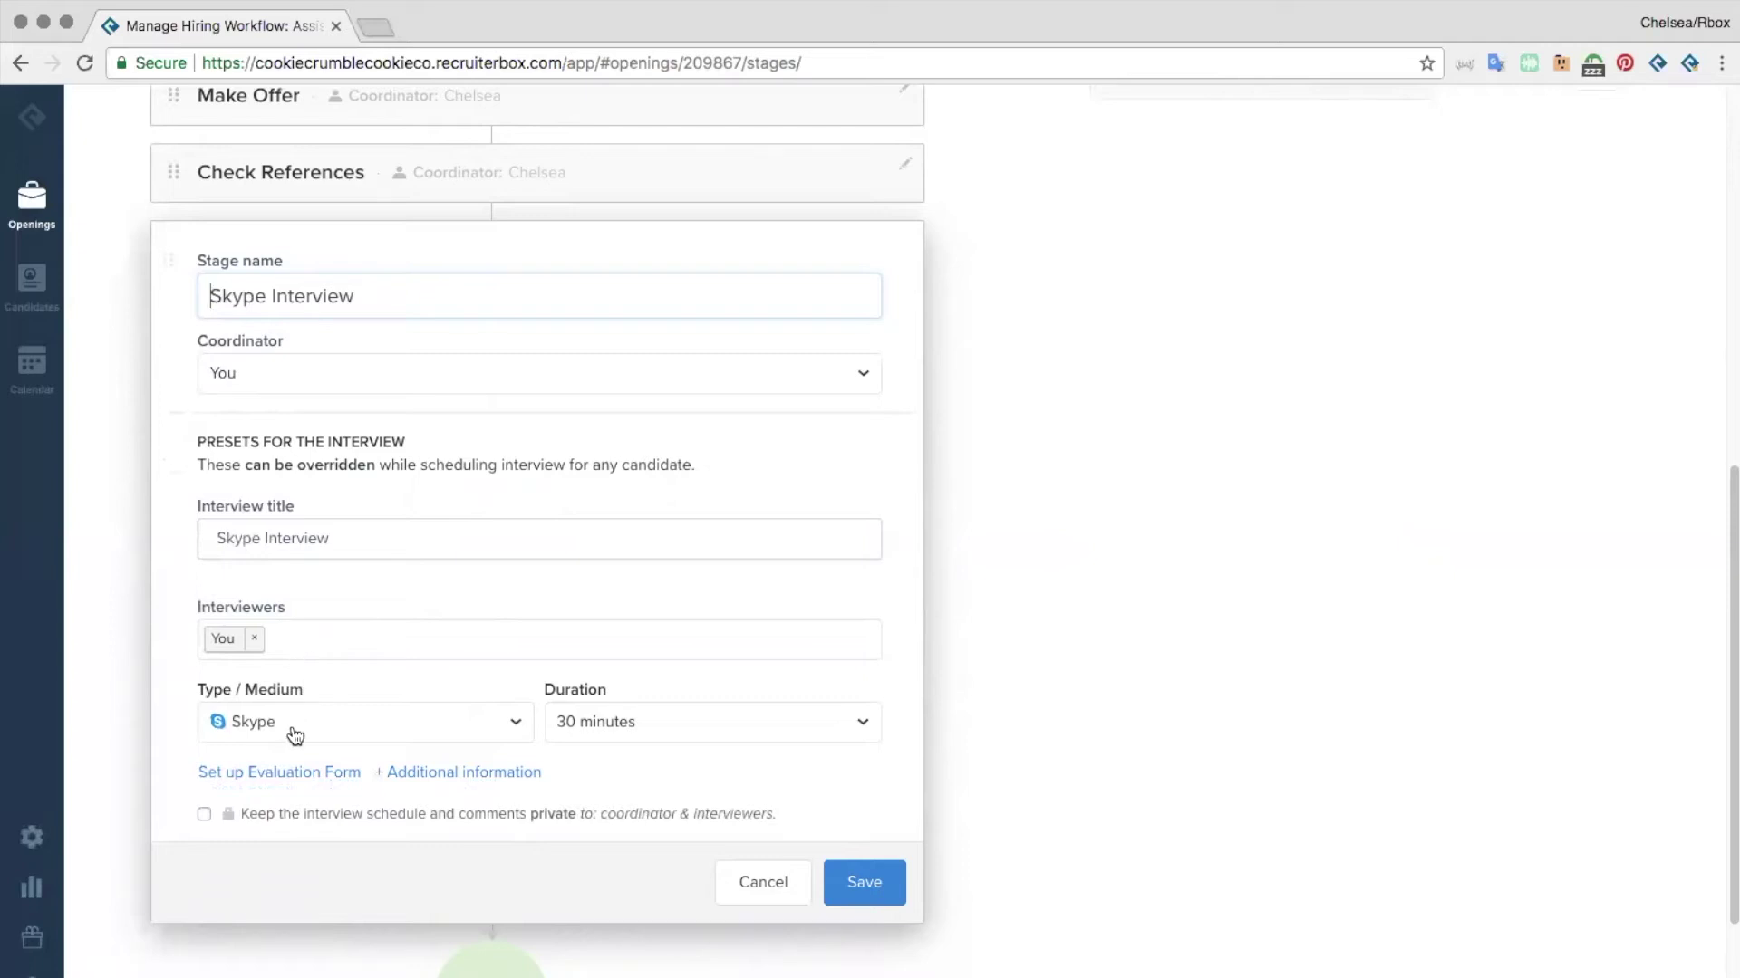
Check the interview type options, set the draft interview's duration to 1 hour 30 minutes, and discard the stage
click(257, 732)
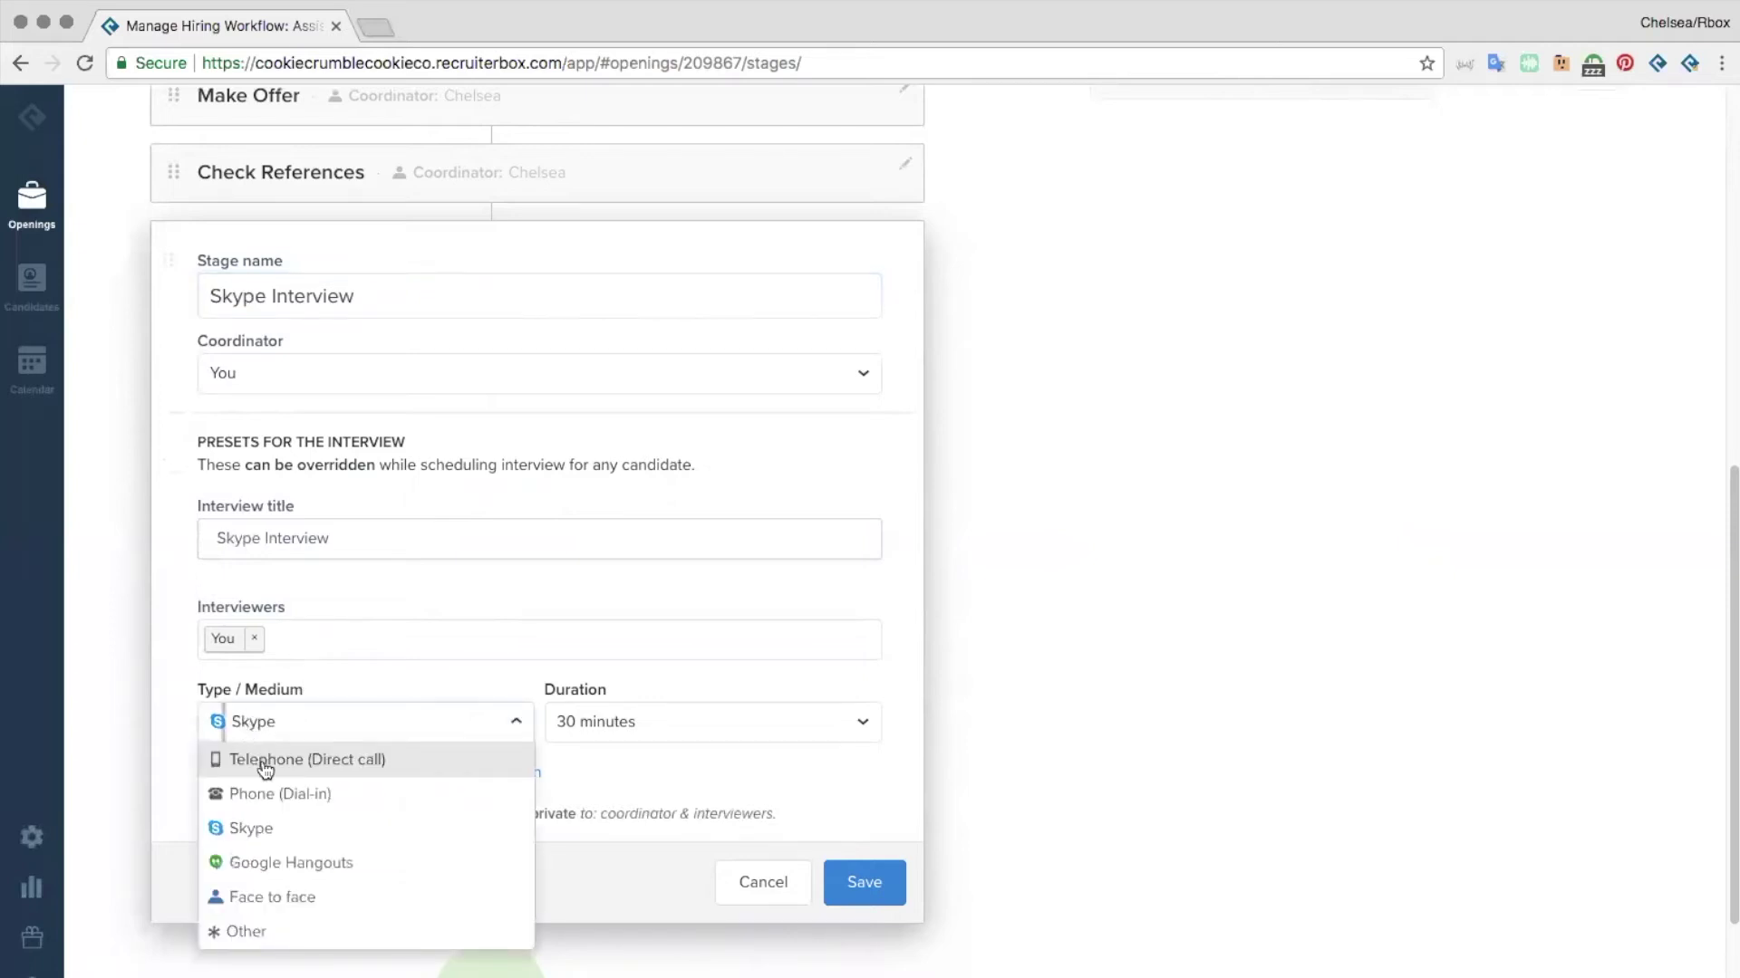
click(617, 713)
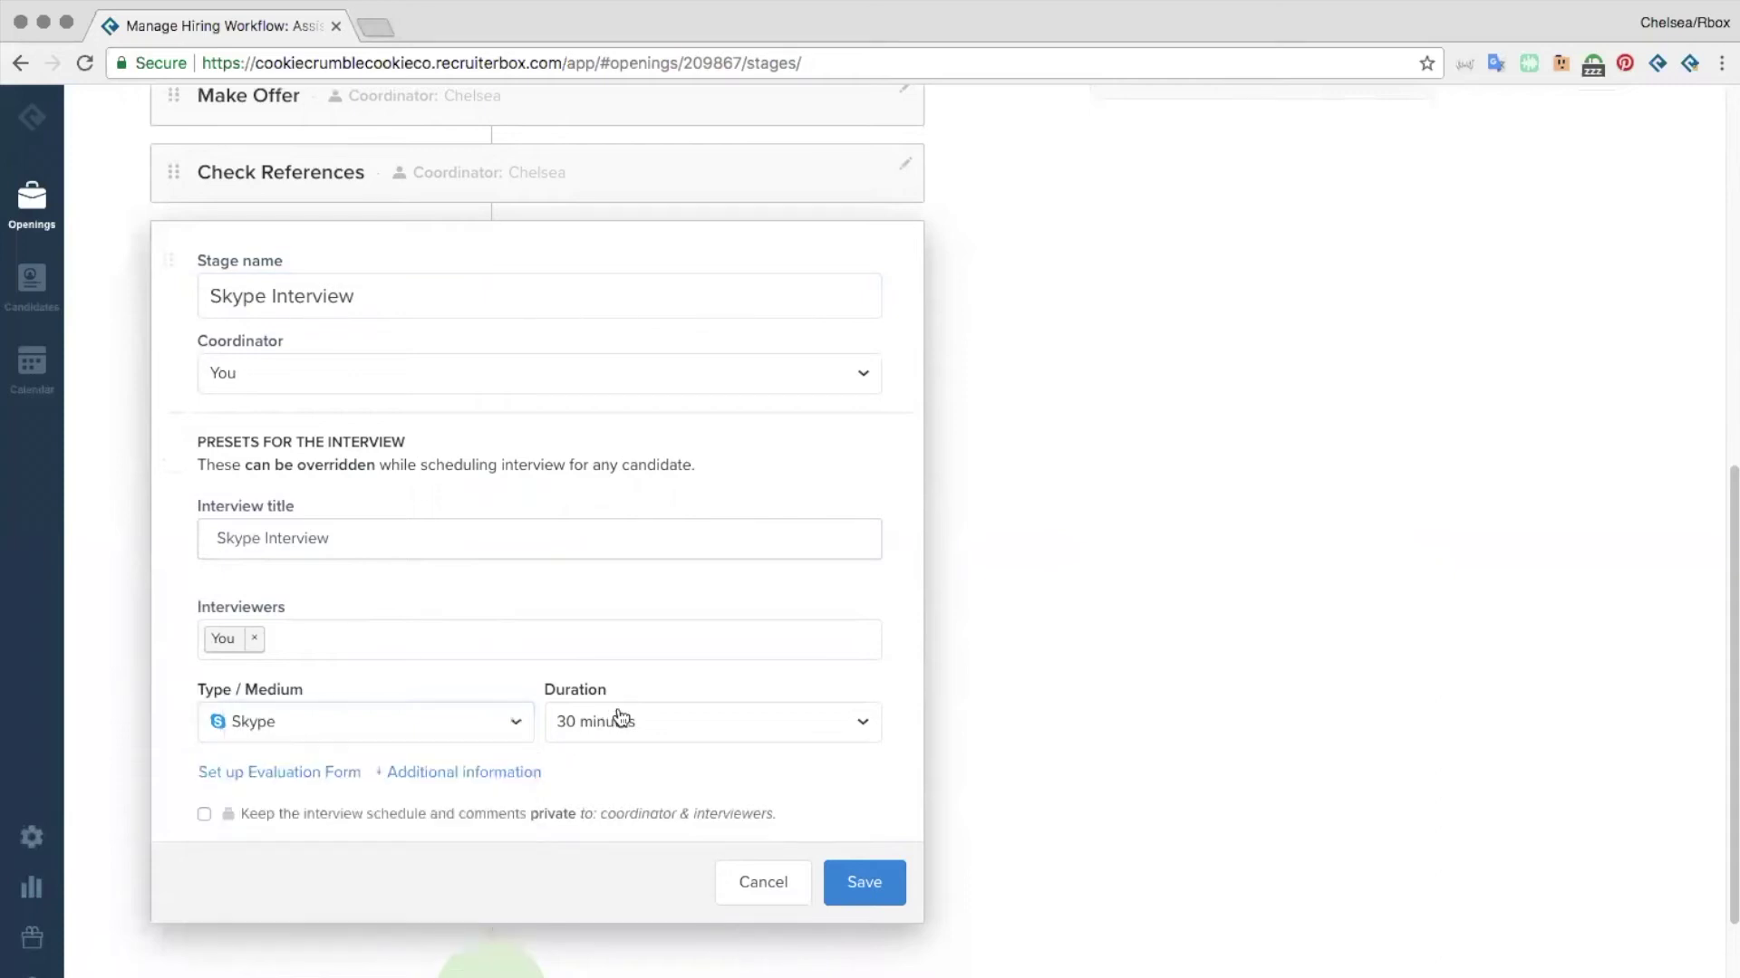
click(620, 722)
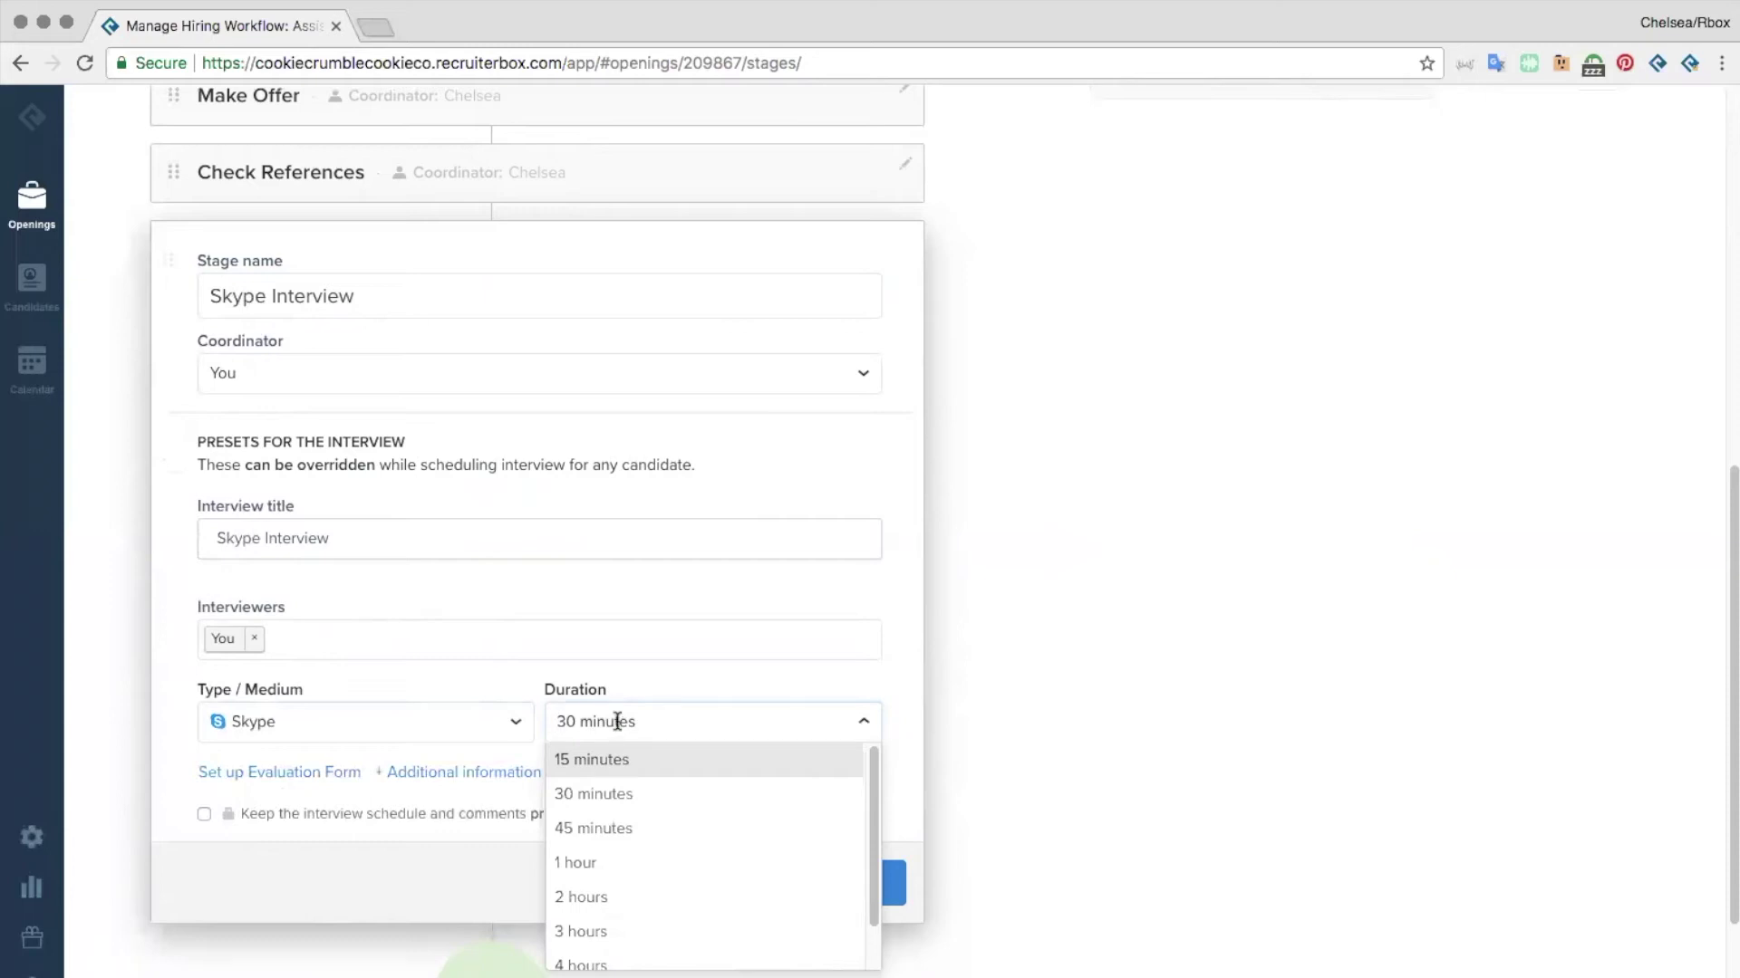
text(1 hour )
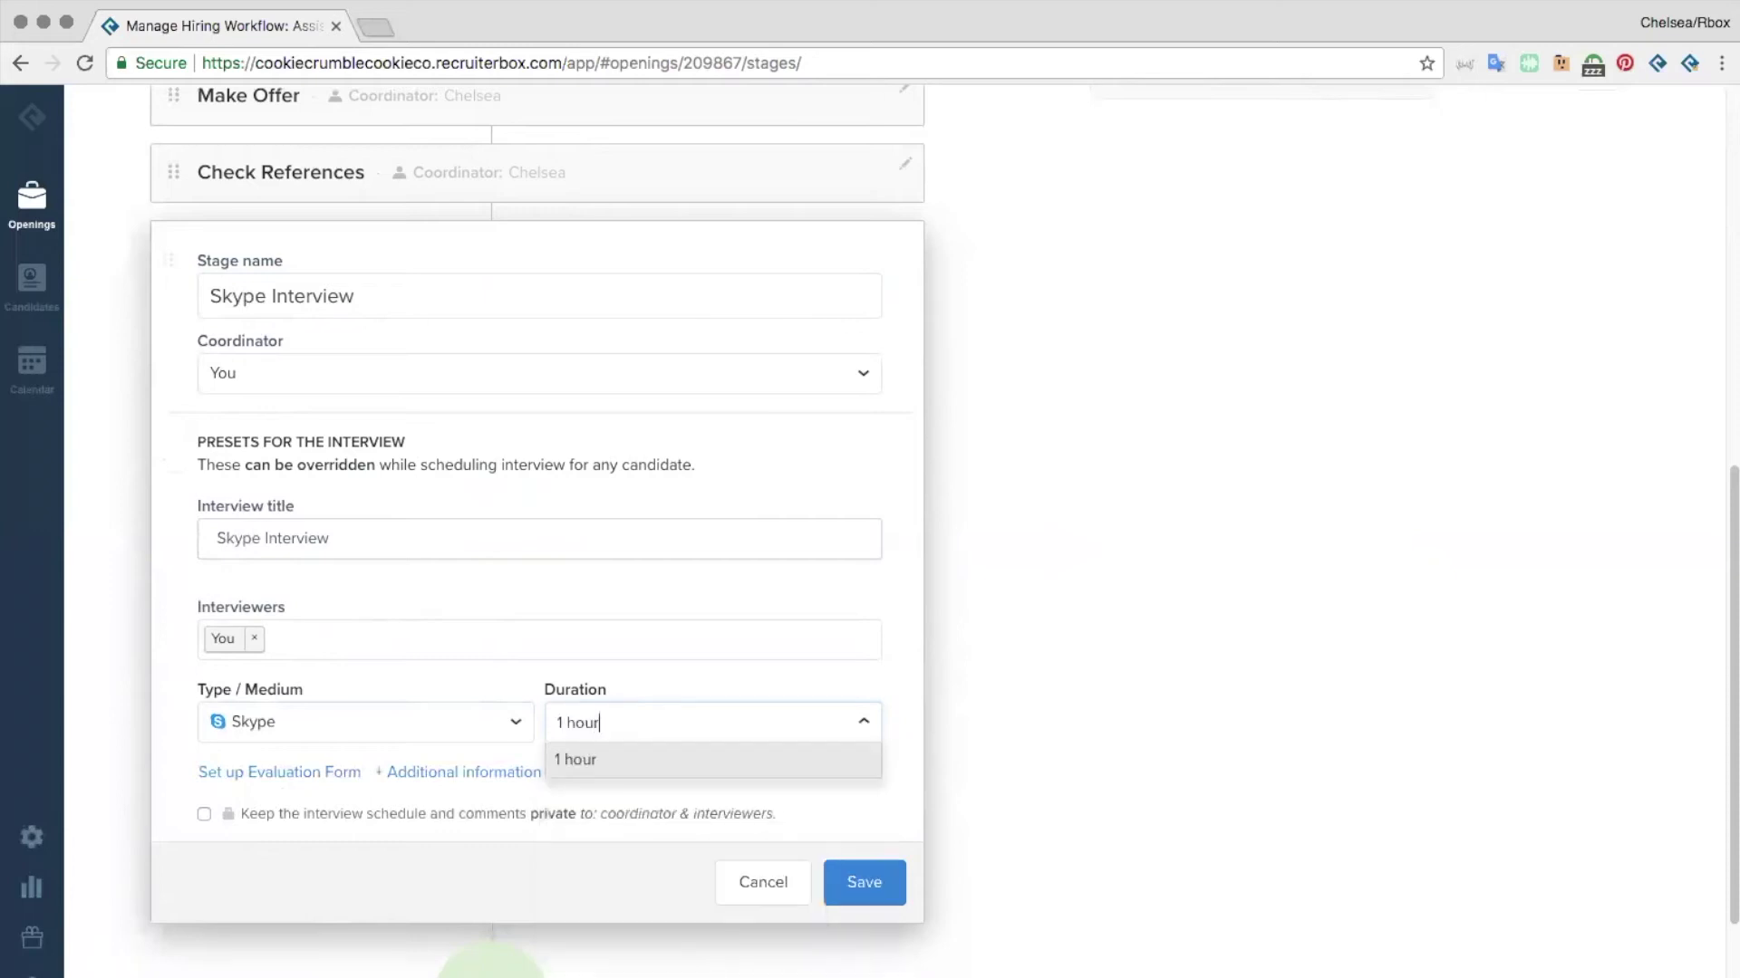
text(and 30 minutes)
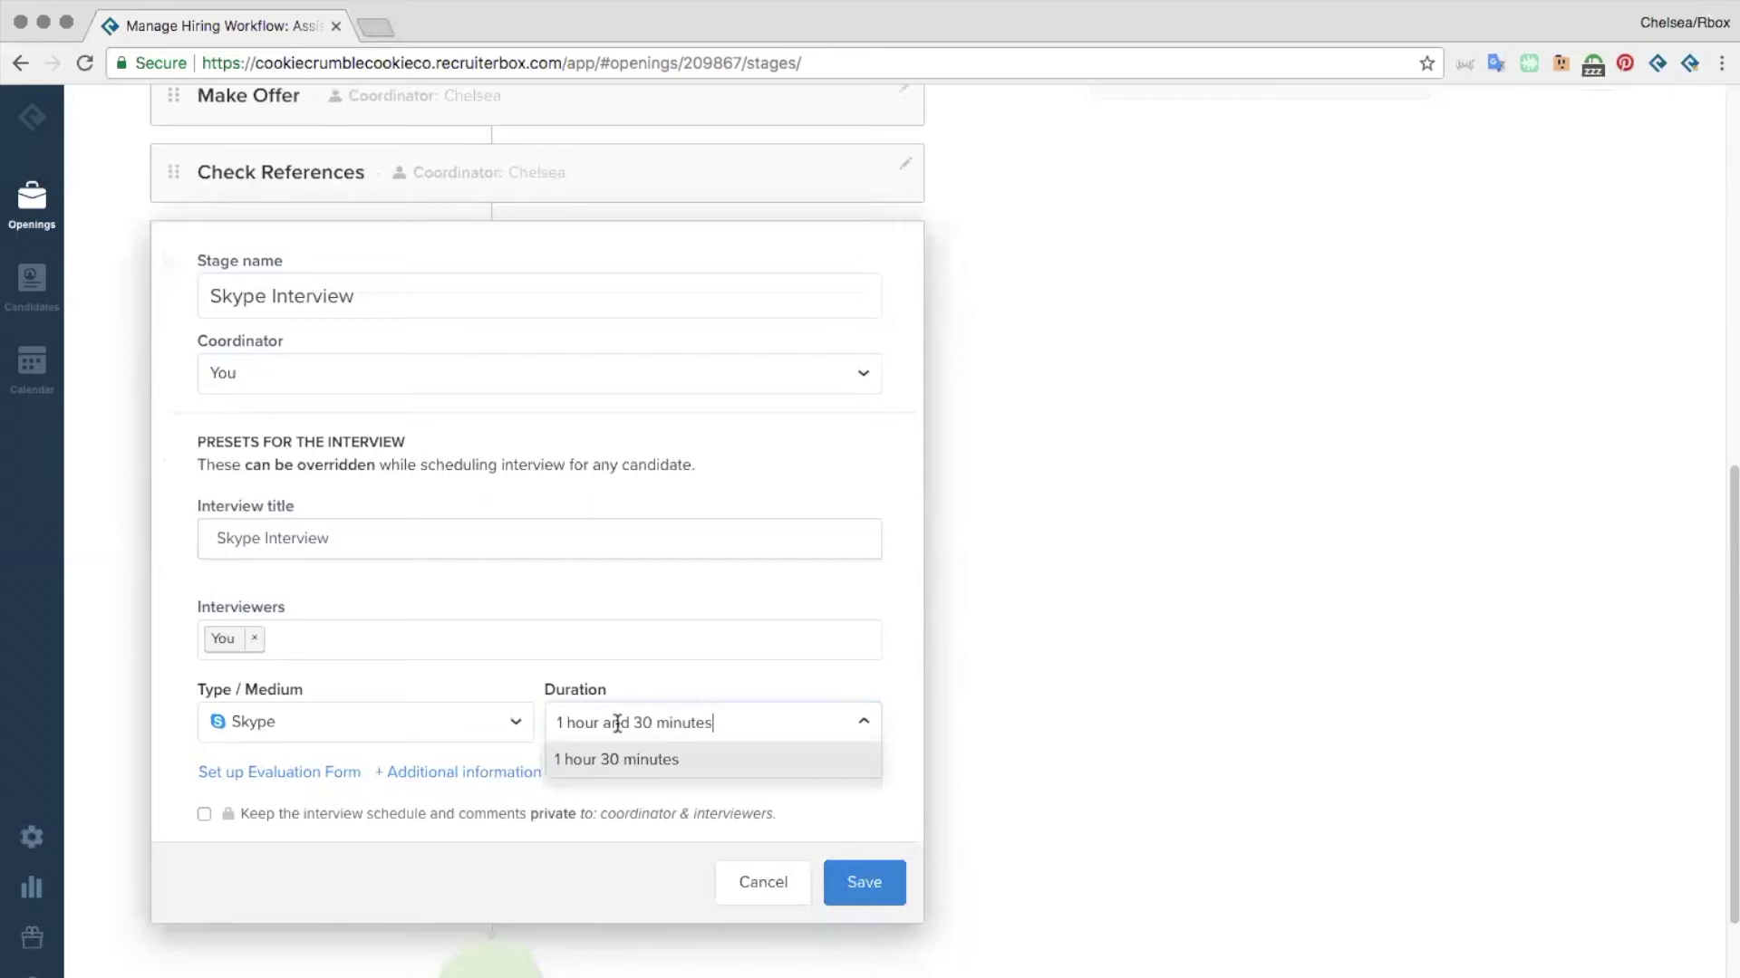
click(644, 762)
scroll(272, 744, down, 1)
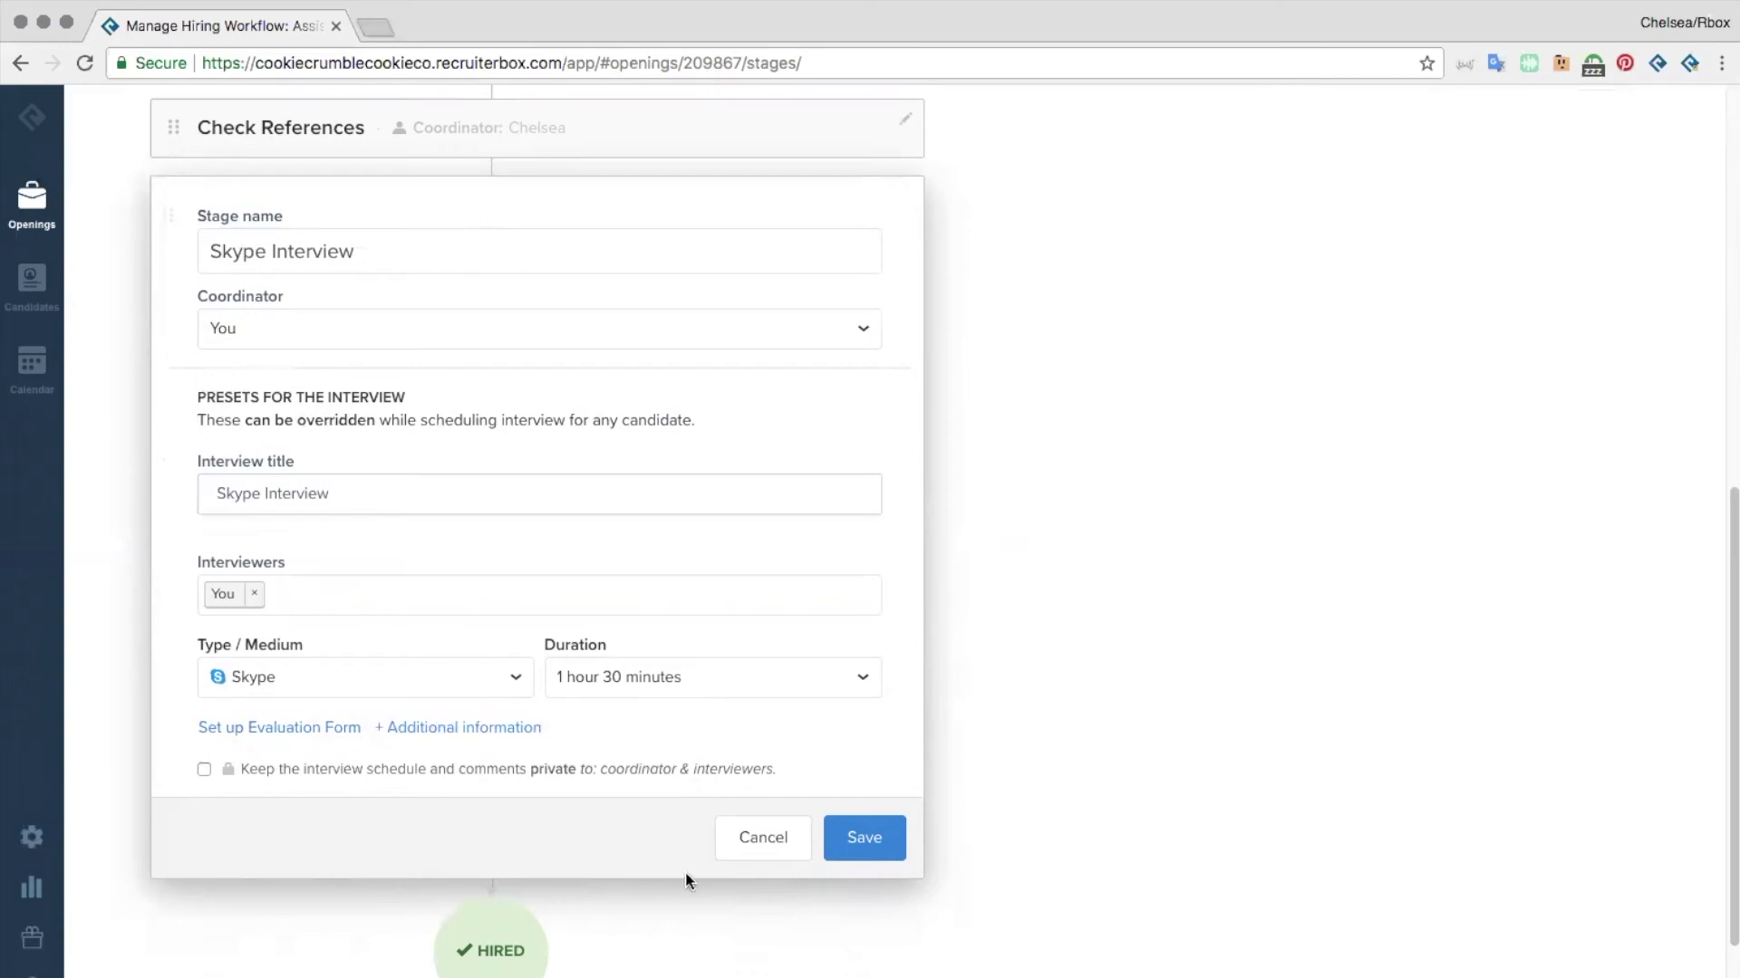
click(748, 848)
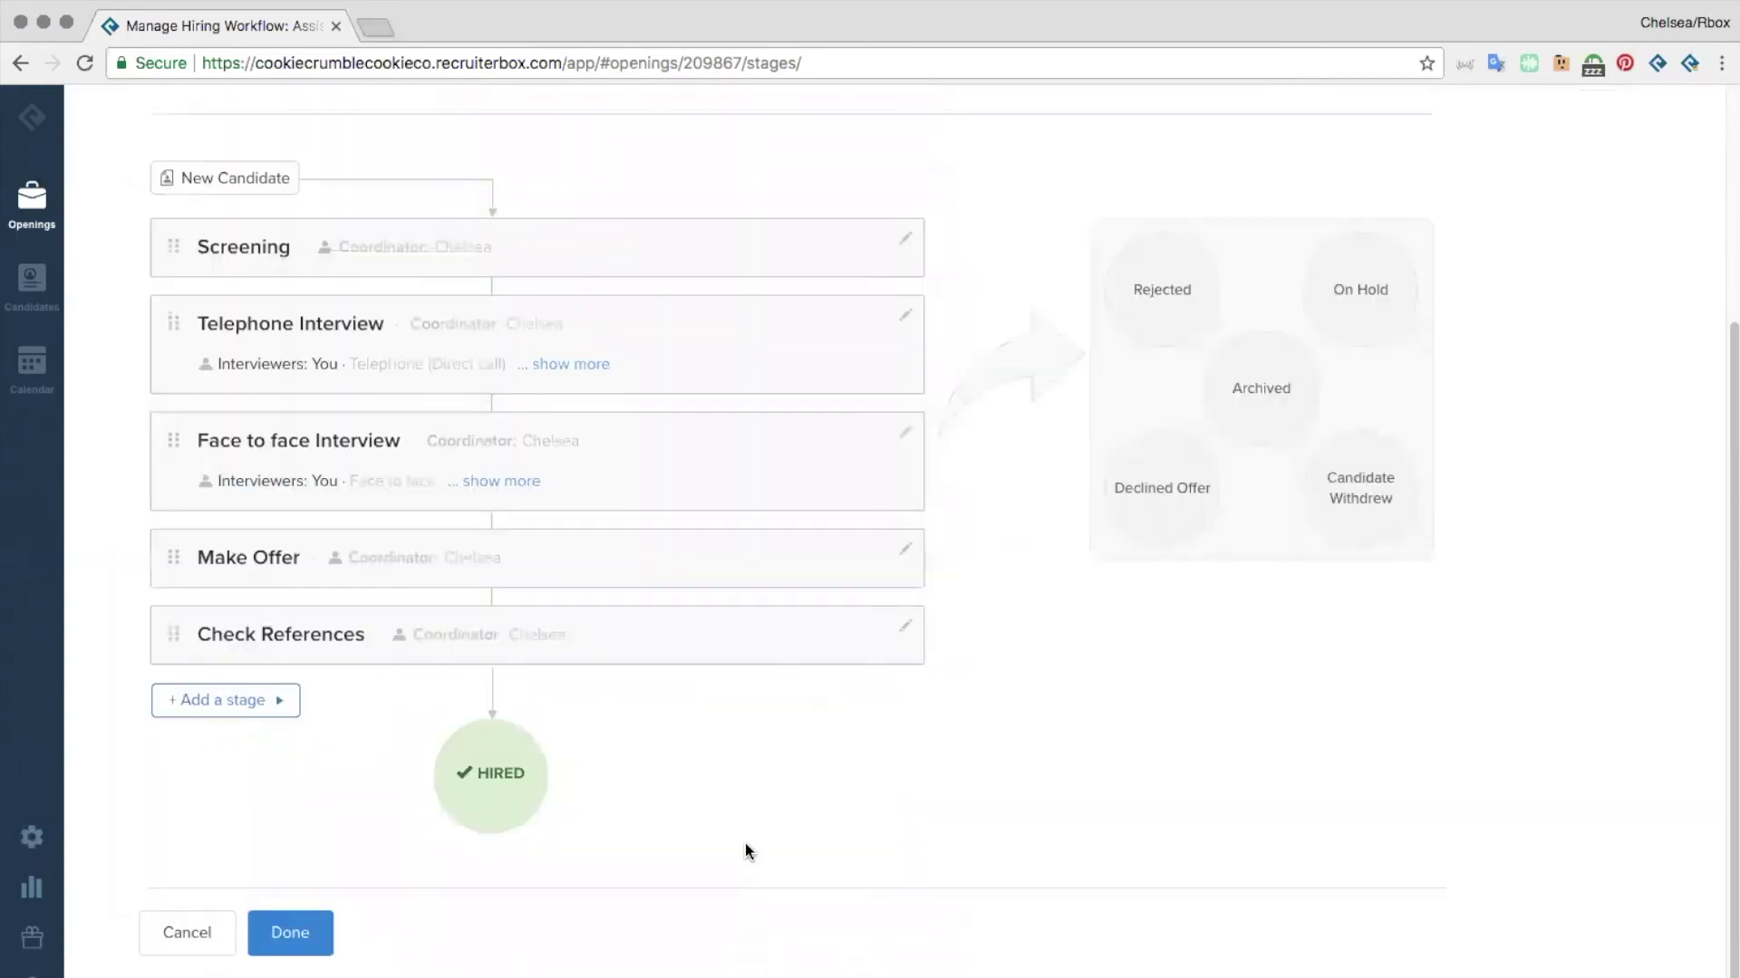
Move the Check References stage between Telephone Interview and Face to face Interview
scroll(744, 842, up, 1)
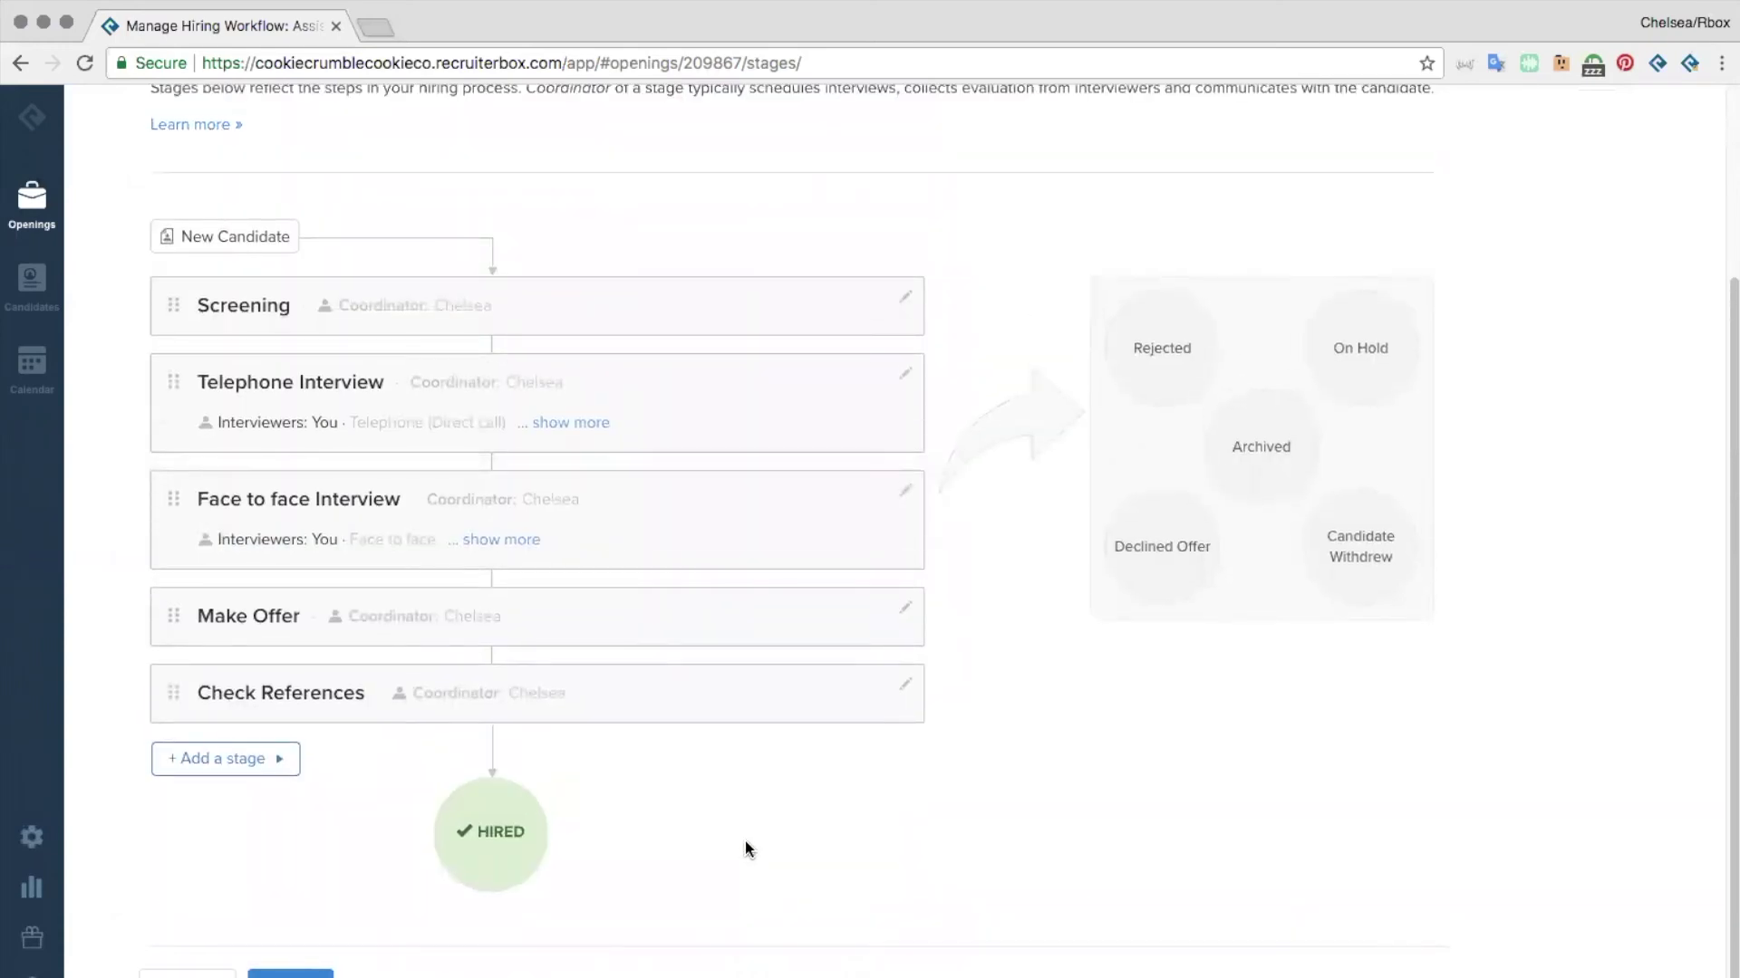
drag(172, 693, 168, 494)
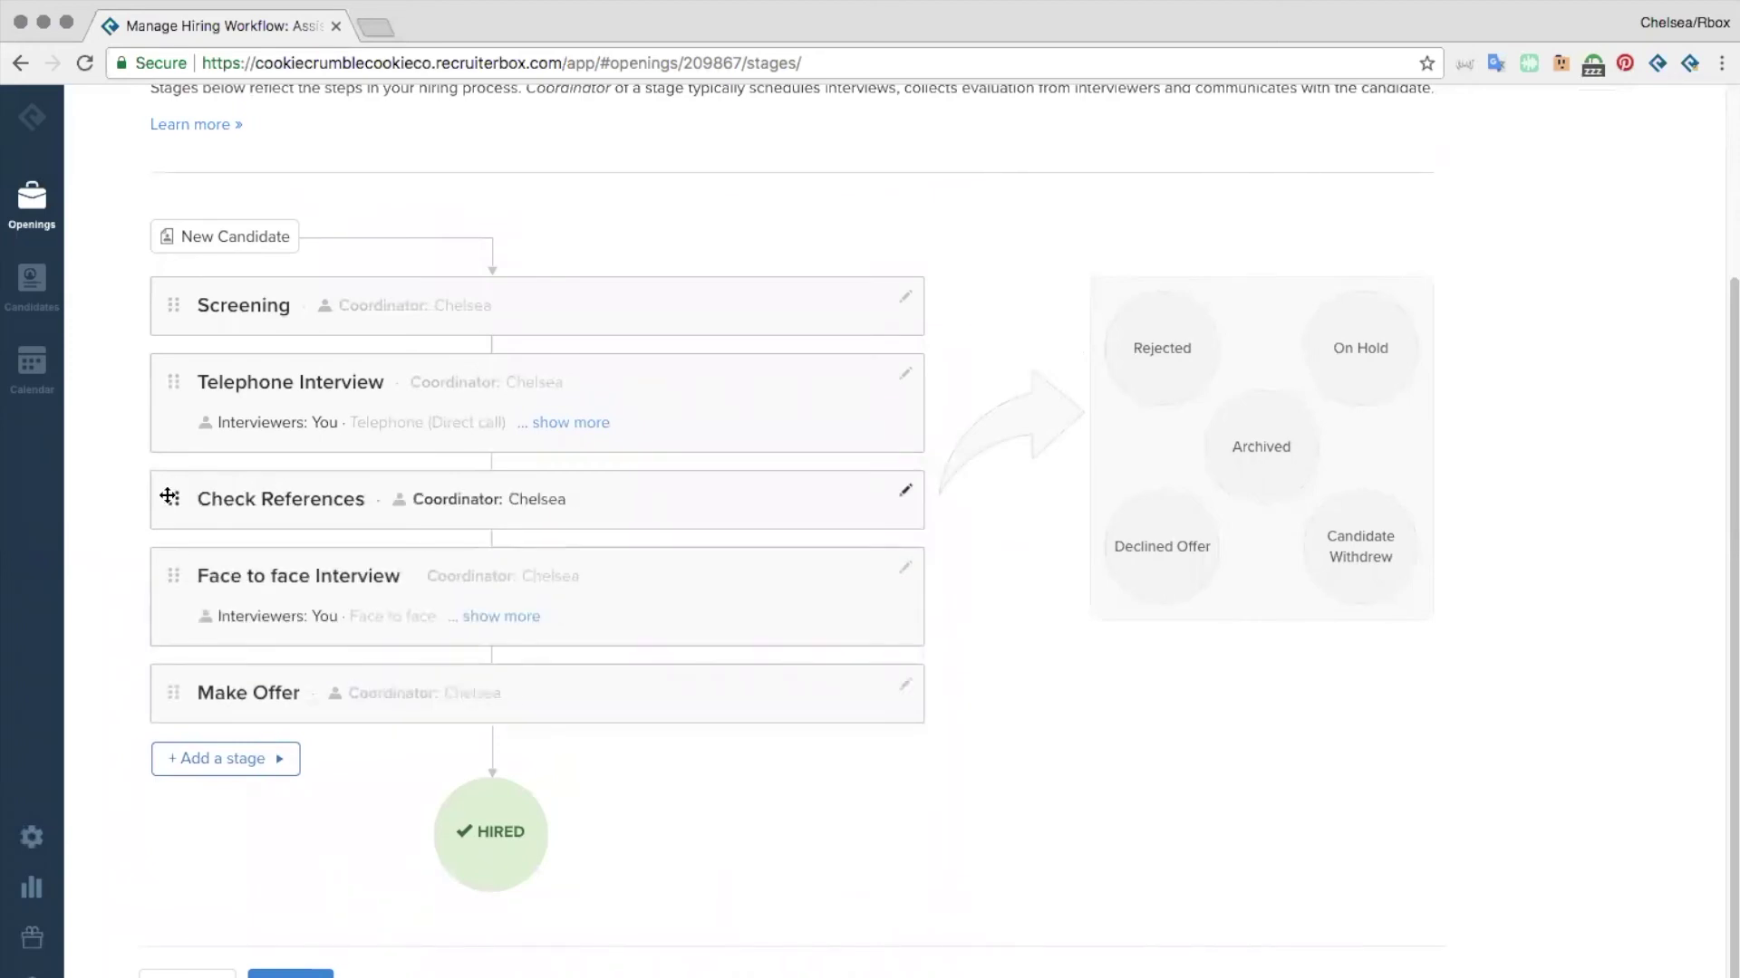